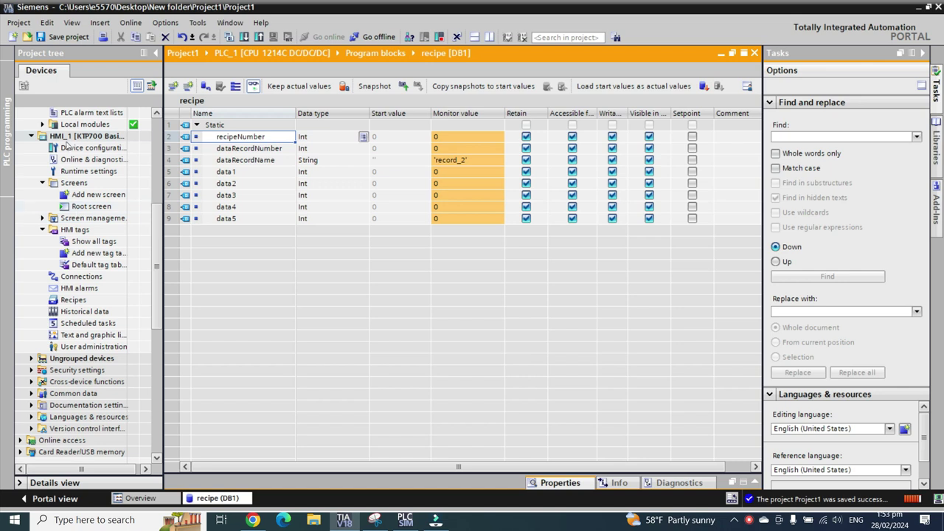
Step: Open the Root screen of HMI_1 and move the recipe view slightly to the left on the screen
{"action": "left_click", "coordinate": [70, 136]}
{"action": "double_click", "coordinate": [87, 207]}
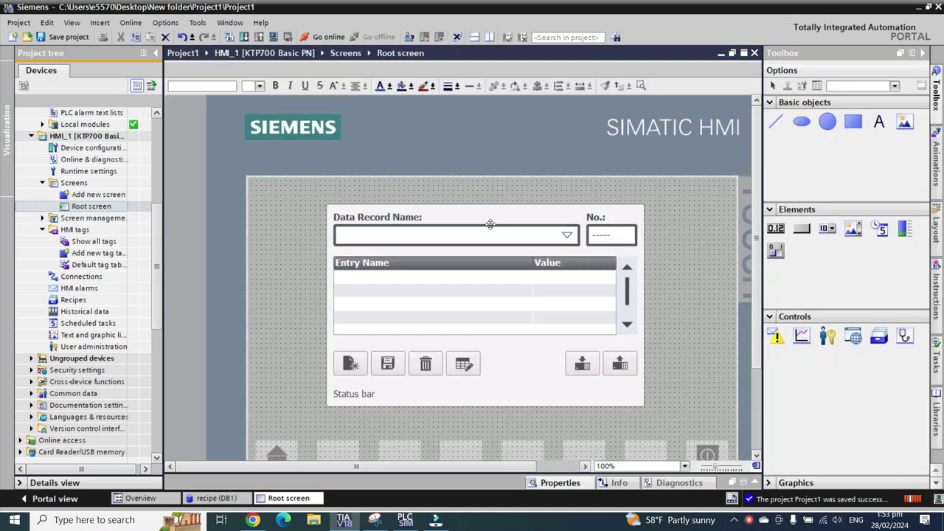
{"action": "left_click", "coordinate": [490, 223]}
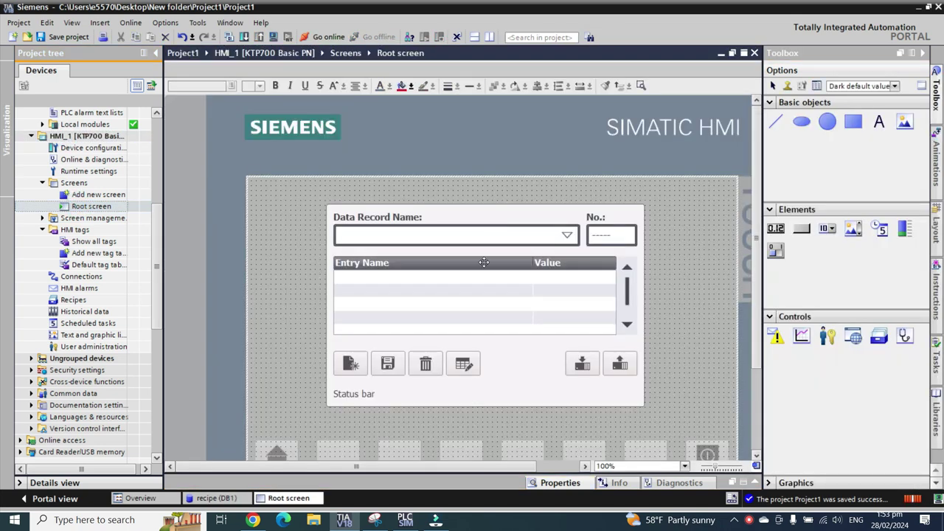
{"action": "left_click_drag", "start_coordinate": [506, 281], "coordinate": [480, 285]}
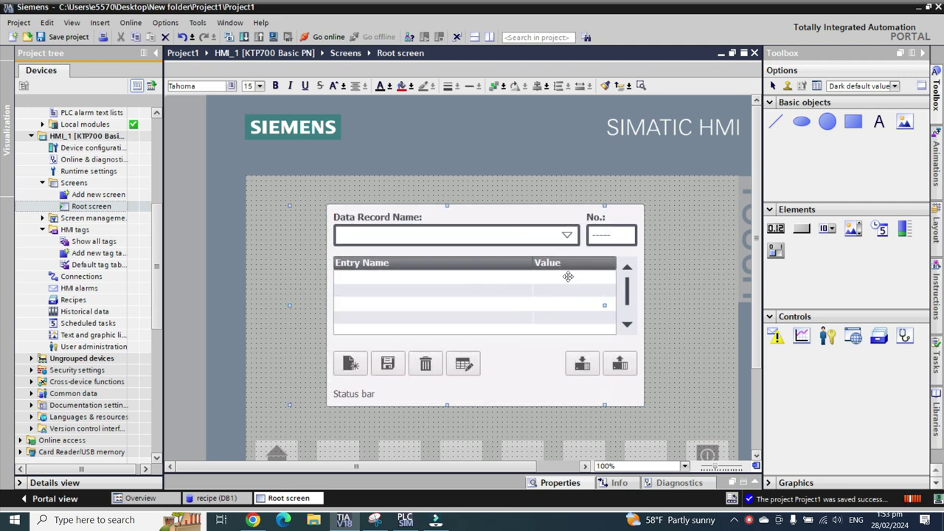
{"action": "scroll", "coordinate": [536, 237], "scroll_direction": "down", "scroll_amount": 1}
{"action": "left_click_drag", "start_coordinate": [156, 236], "coordinate": [158, 159]}
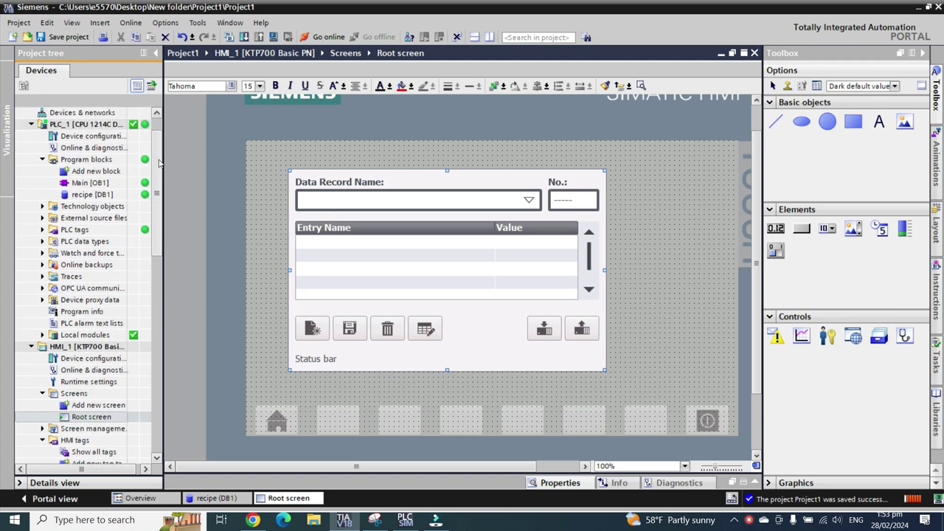
Step: Remove the tag assigned to the recipe data record of the recipe view, leaving the recipe tag empty too
{"action": "left_click_drag", "start_coordinate": [525, 474], "coordinate": [487, 276]}
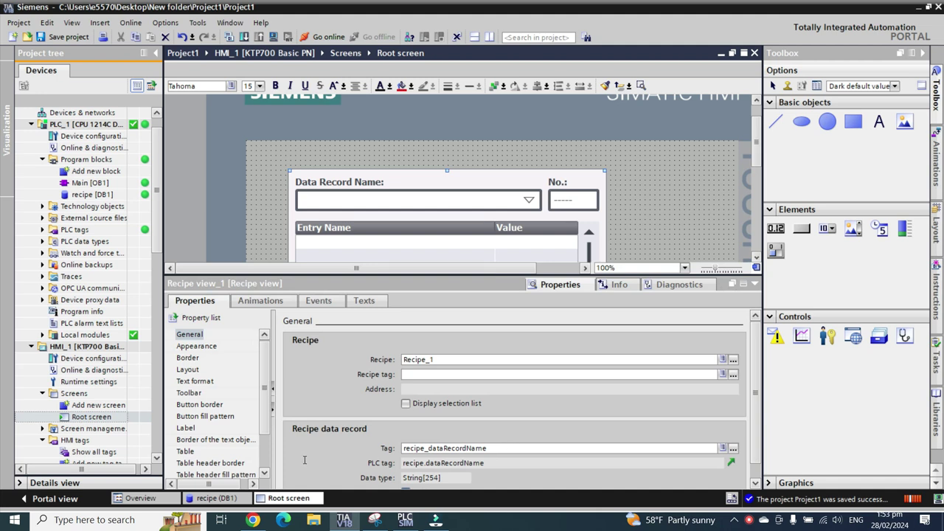
{"action": "left_click", "coordinate": [442, 448]}
{"action": "key", "text": "BackSpace"}
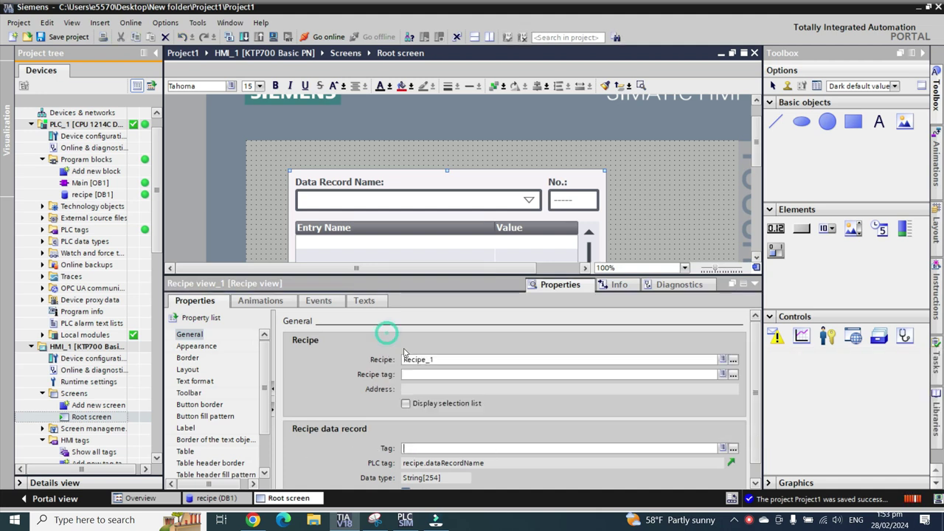
{"action": "left_click", "coordinate": [424, 375]}
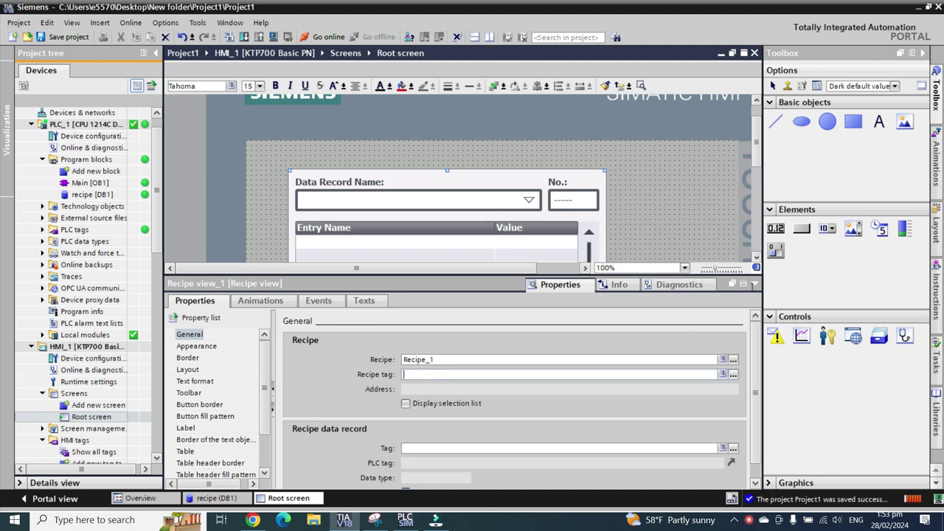
{"action": "left_click", "coordinate": [754, 284]}
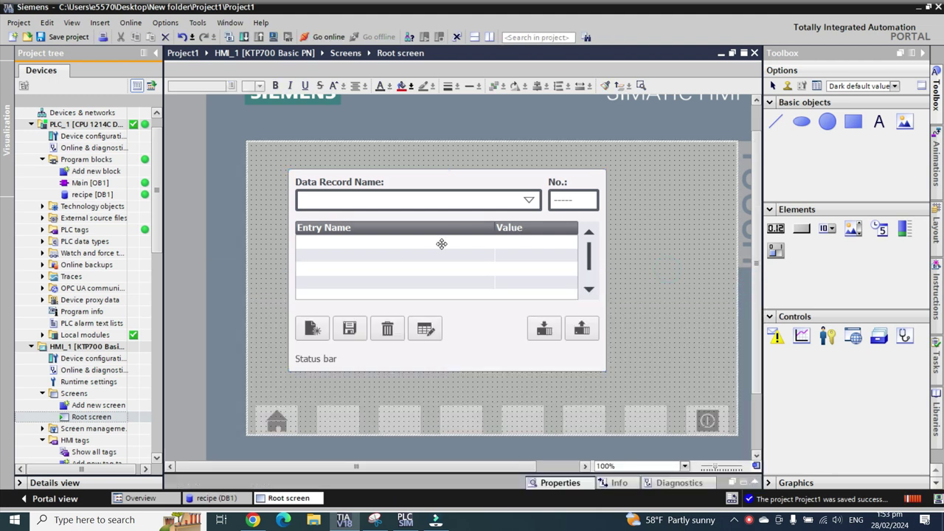
Step: Start the runtime simulation of HMI_1 and collapse the compile messages
{"action": "left_click", "coordinate": [273, 37]}
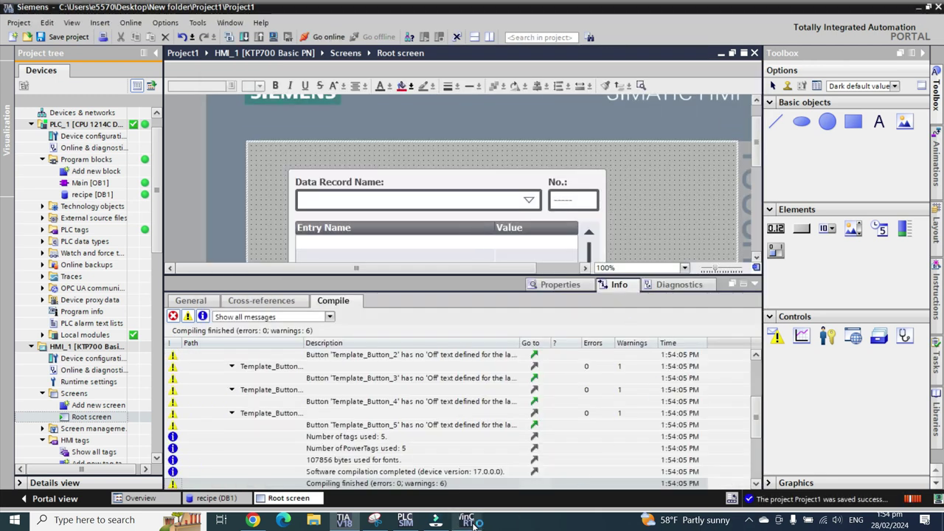
{"action": "left_click", "coordinate": [474, 524]}
{"action": "left_click", "coordinate": [688, 67]}
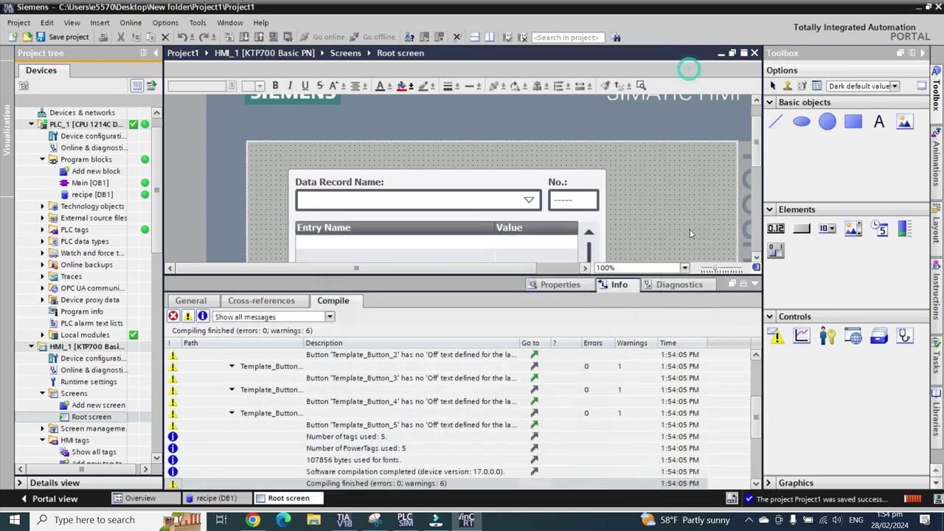
{"action": "left_click", "coordinate": [743, 285]}
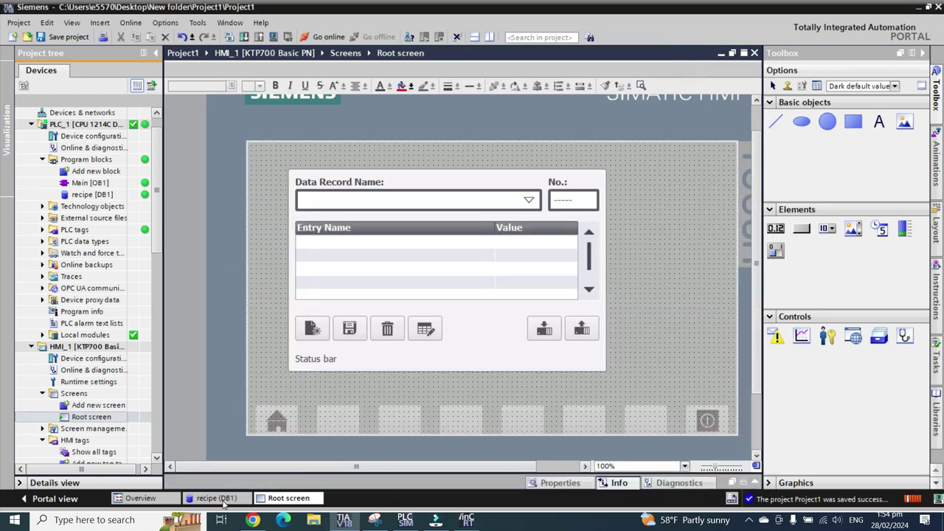
Step: Narrow the data type and start value columns of the recipe data block and place the RT Simulator beside its monitor values
{"action": "left_click", "coordinate": [223, 502]}
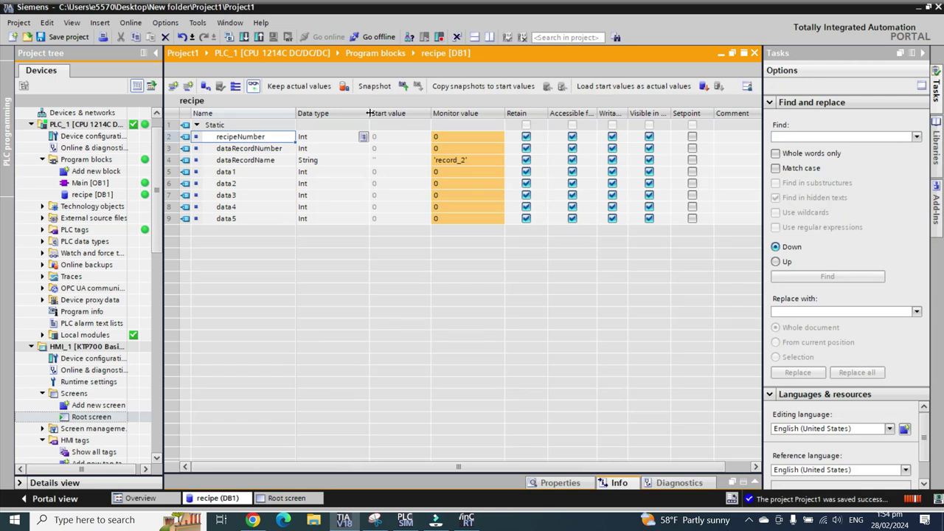
{"action": "left_click_drag", "start_coordinate": [369, 113], "coordinate": [329, 113]}
{"action": "left_click_drag", "start_coordinate": [391, 115], "coordinate": [355, 114]}
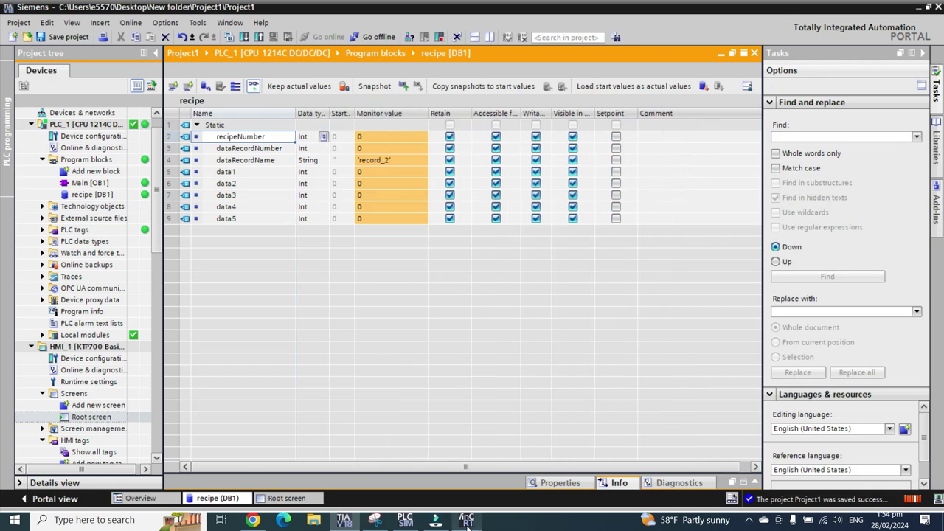
{"action": "left_click", "coordinate": [466, 520]}
{"action": "left_click_drag", "start_coordinate": [491, 68], "coordinate": [711, 35]}
Step: Select data record record_2 in the simulated recipe view and set element_1 and element_2 to 2
{"action": "left_click", "coordinate": [710, 156]}
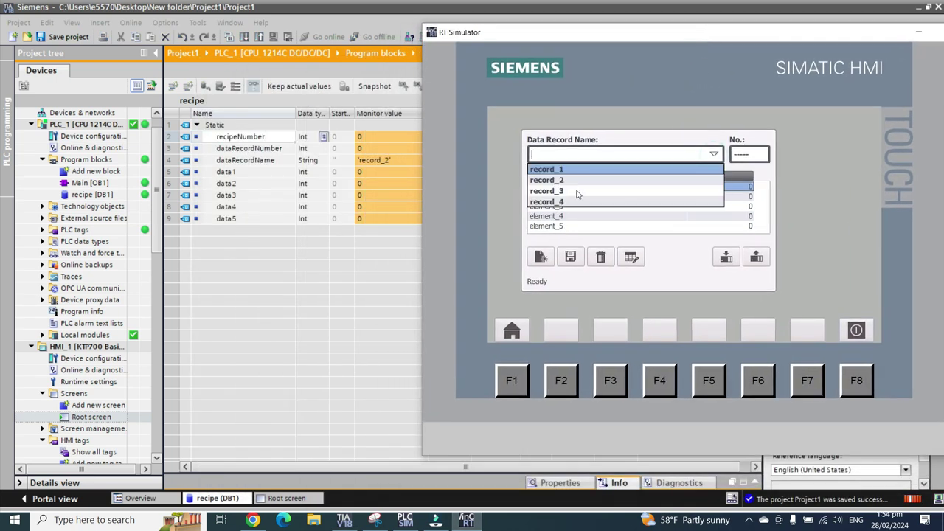
{"action": "left_click", "coordinate": [555, 180]}
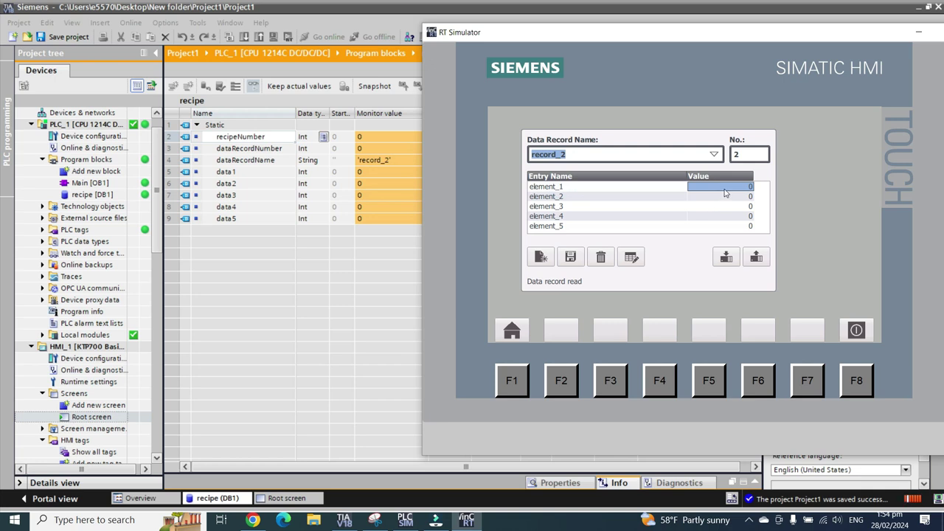
{"action": "left_click", "coordinate": [724, 189]}
{"action": "type", "text": "2"}
{"action": "key", "text": "Return"}
{"action": "left_click", "coordinate": [735, 196]}
{"action": "type", "text": "2"}
{"action": "key", "text": "Return"}
Step: Set element_3 and element_4 of record_2 to 2 and write the data record to the PLC
{"action": "left_click", "coordinate": [740, 207]}
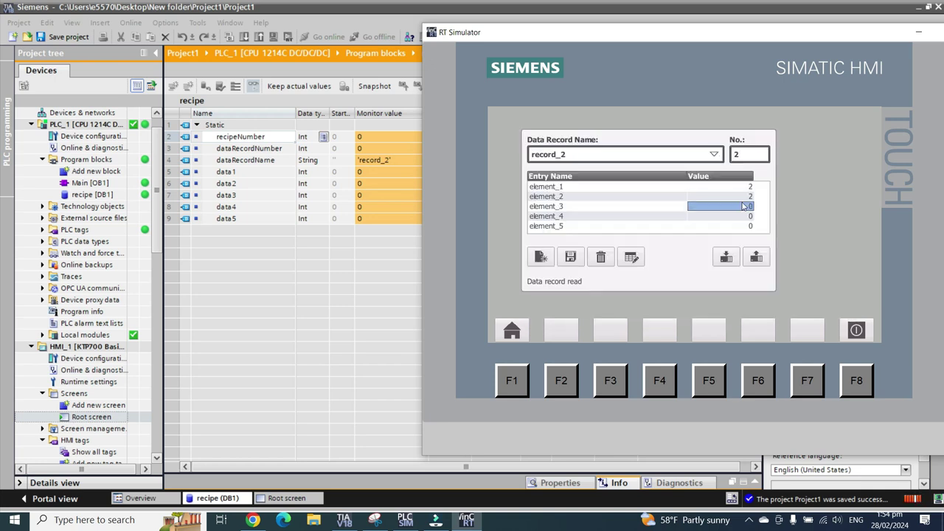
{"action": "type", "text": "2"}
{"action": "key", "text": "Return"}
{"action": "left_click", "coordinate": [741, 218]}
{"action": "type", "text": "2"}
{"action": "key", "text": "Return"}
{"action": "left_click", "coordinate": [740, 224]}
{"action": "left_click", "coordinate": [743, 231]}
{"action": "key", "text": "Return"}
{"action": "left_click", "coordinate": [727, 257]}
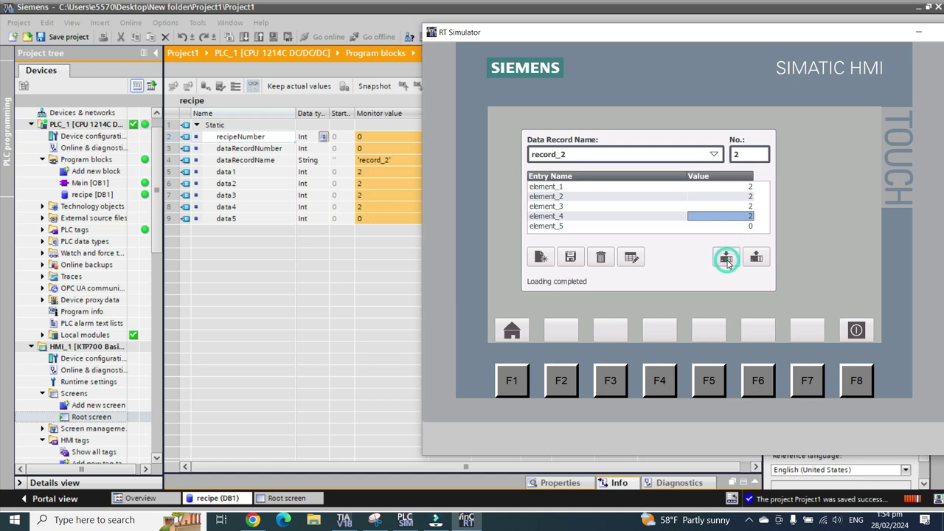
Step: Switch to Notepad, write the note "we have a recipe and everything work normaly" and minimize it
{"action": "left_click", "coordinate": [109, 521]}
{"action": "type", "text": "not"}
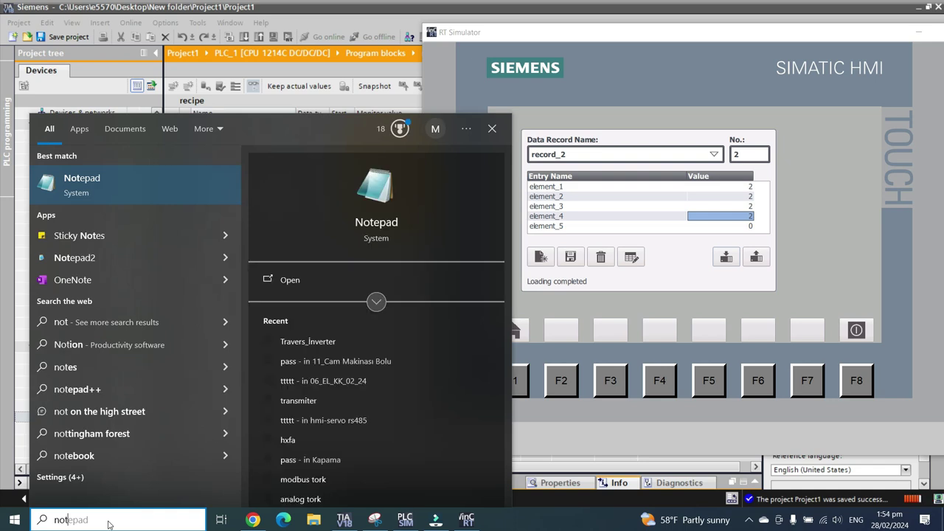
{"action": "key", "text": "Return"}
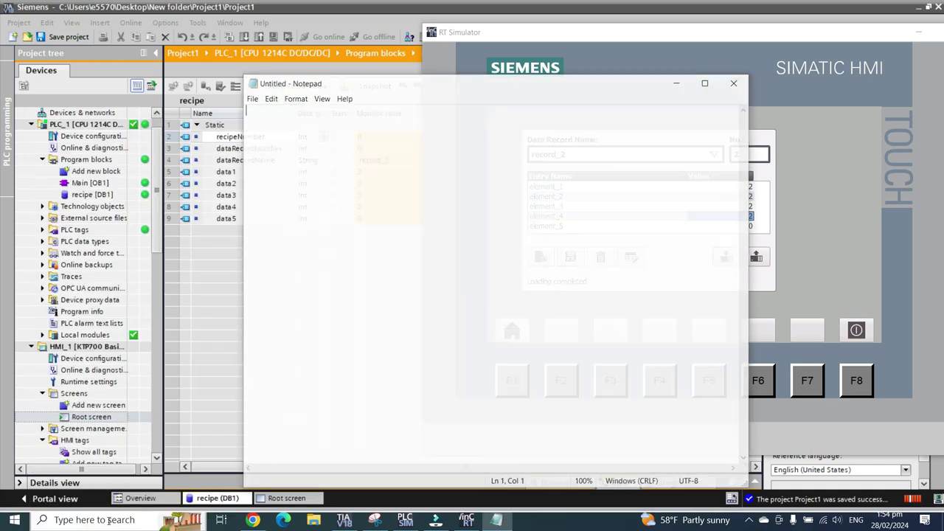
{"action": "type", "text": "we"}
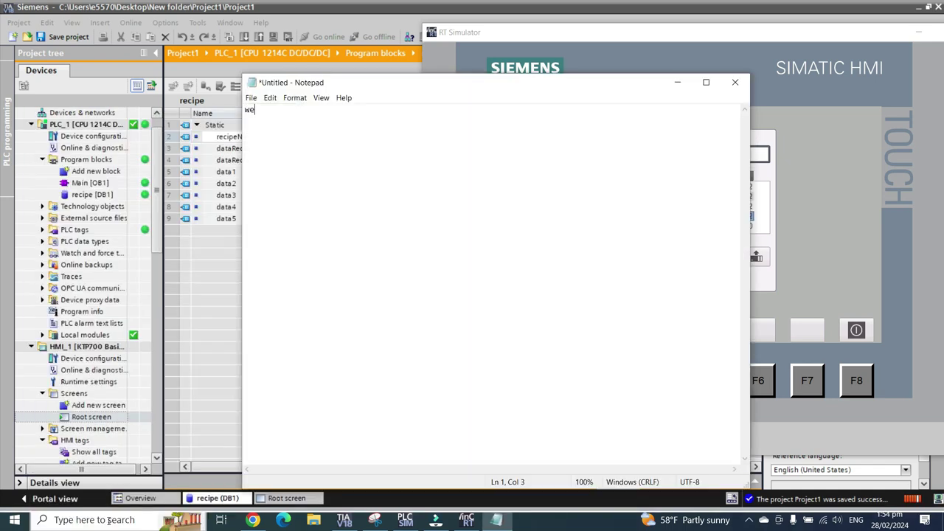
{"action": "type", "text": " have a recipe and "}
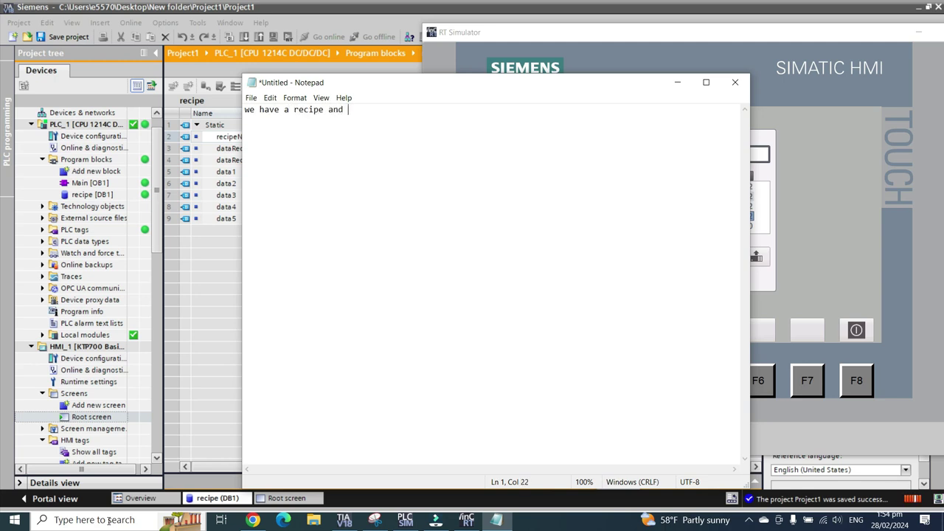
{"action": "type", "text": "everything work normaly"}
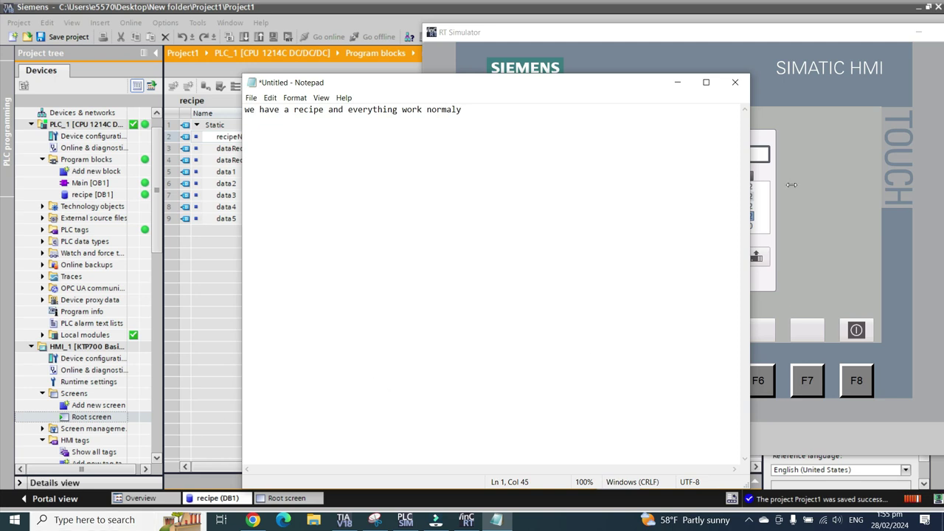
{"action": "left_click", "coordinate": [677, 82]}
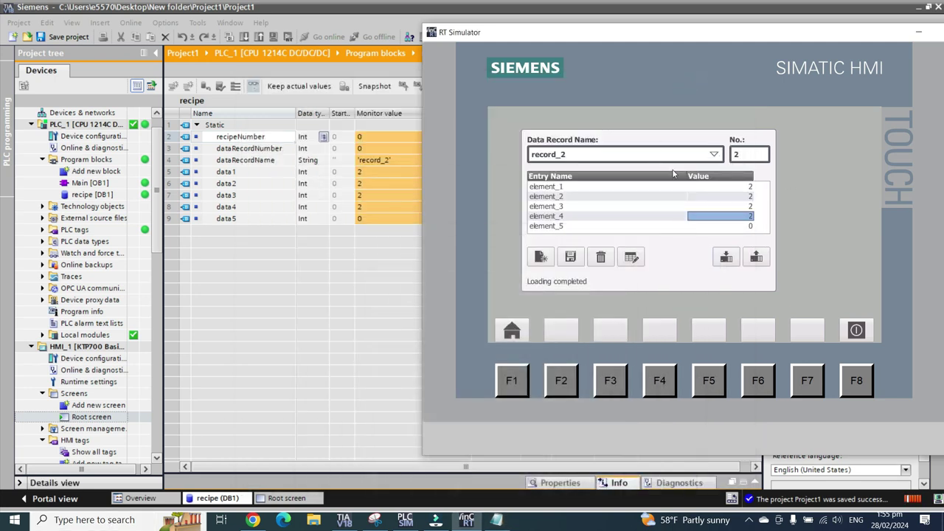
Step: Switch the recipe view to record_3 without saving the changes to record_2
{"action": "left_click", "coordinate": [714, 154]}
{"action": "left_click", "coordinate": [560, 196]}
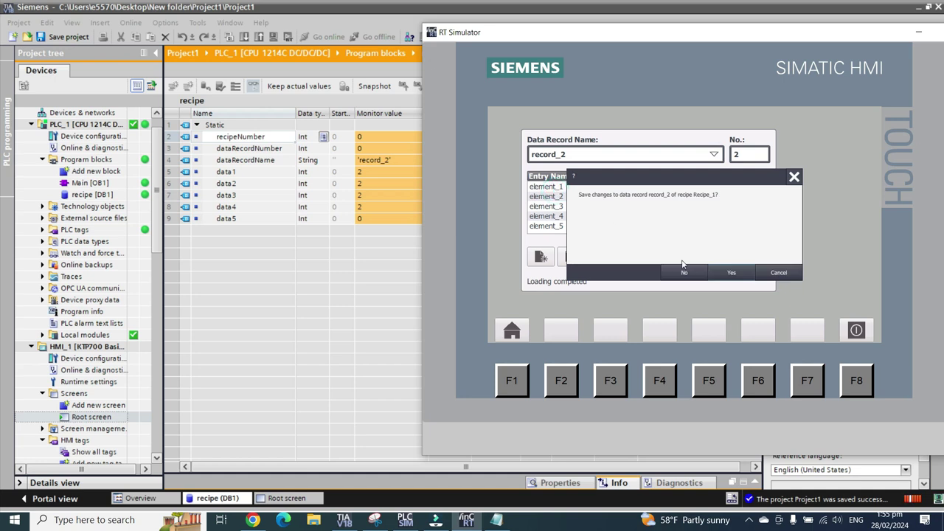
{"action": "left_click", "coordinate": [685, 272]}
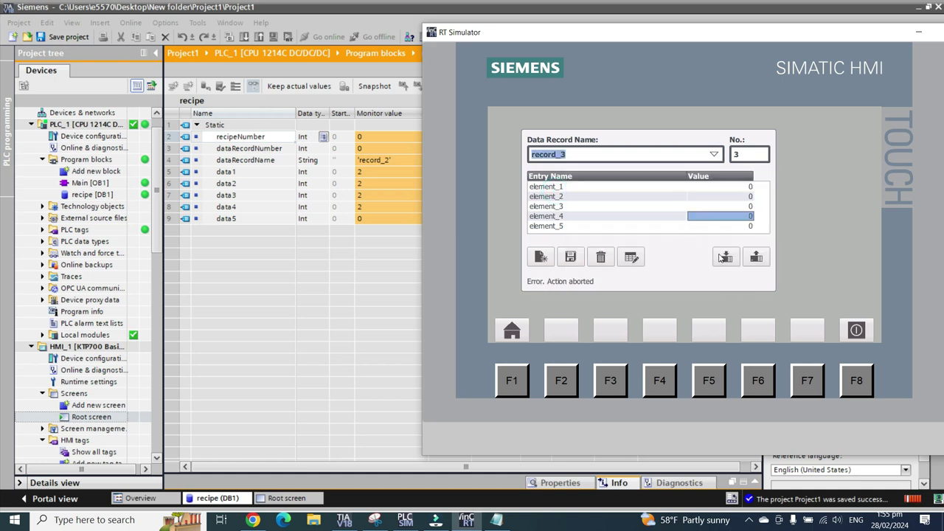
Step: Set element_1, element_2 and element_3 of record_3 to 1
{"action": "left_click", "coordinate": [727, 186]}
{"action": "left_click", "coordinate": [727, 187]}
{"action": "type", "text": "1"}
{"action": "key", "text": "Return"}
{"action": "left_click", "coordinate": [707, 196]}
{"action": "left_click", "coordinate": [707, 196]}
{"action": "type", "text": "1"}
{"action": "key", "text": "Return"}
{"action": "left_click", "coordinate": [724, 206]}
{"action": "left_click", "coordinate": [724, 207]}
{"action": "type", "text": "1"}
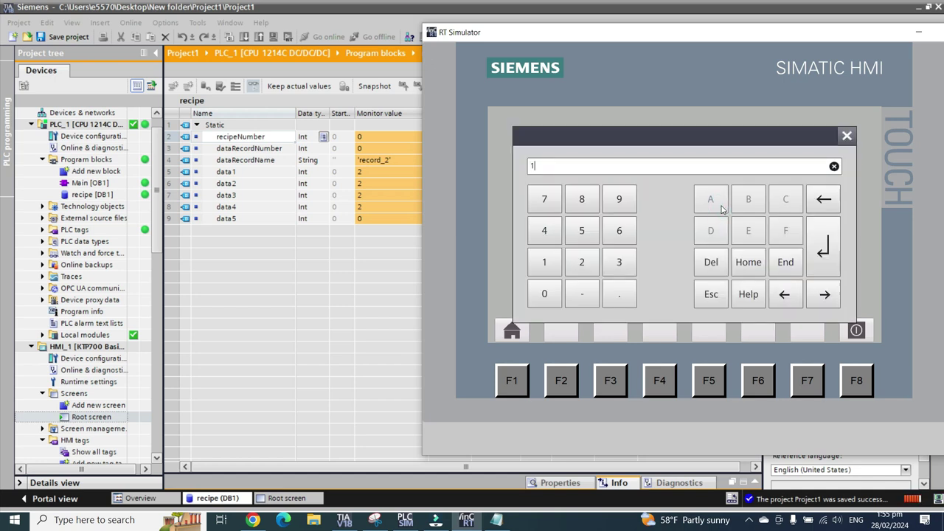
{"action": "key", "text": "Return"}
Step: Set element_4 and element_5 of record_3 to 1 and write the data record to the PLC
{"action": "left_click", "coordinate": [733, 219]}
{"action": "left_click", "coordinate": [734, 220]}
{"action": "type", "text": "1"}
{"action": "key", "text": "Return"}
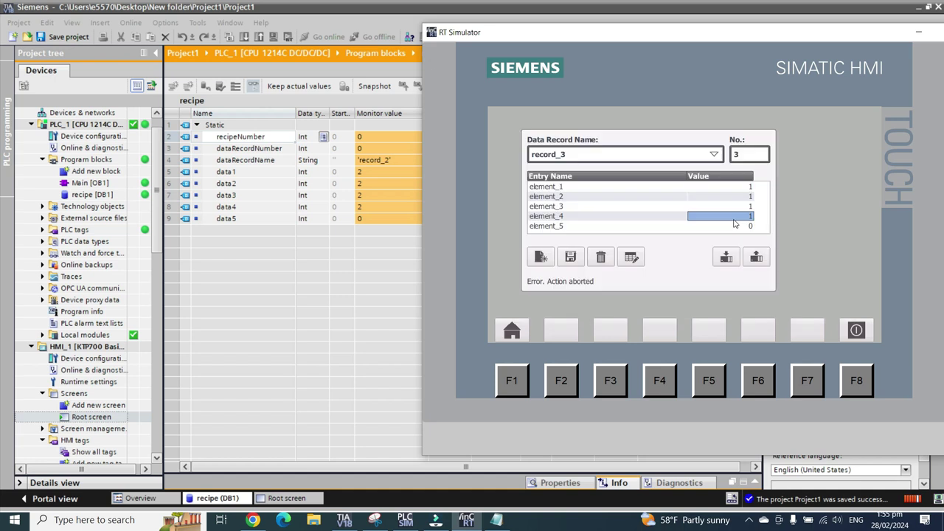
{"action": "left_click", "coordinate": [735, 226]}
{"action": "left_click", "coordinate": [735, 226]}
{"action": "type", "text": "1"}
{"action": "key", "text": "Return"}
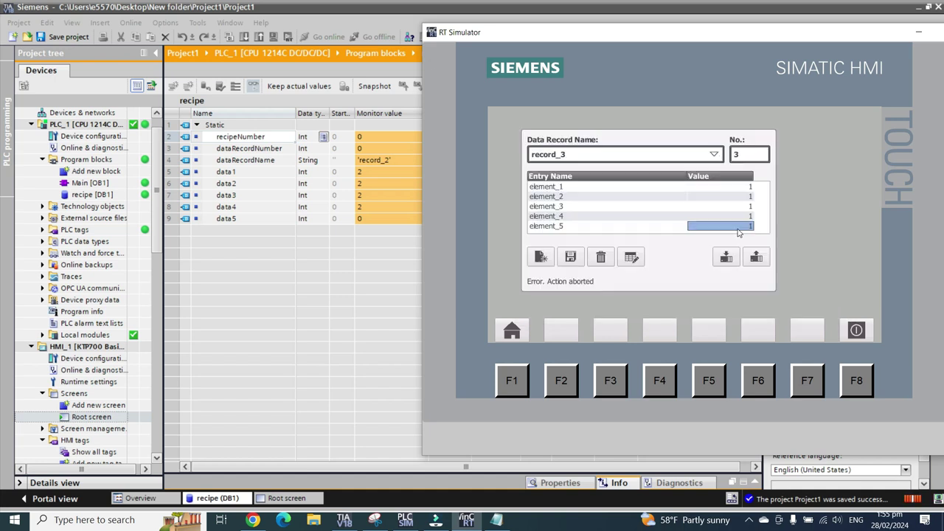
{"action": "left_click", "coordinate": [726, 259]}
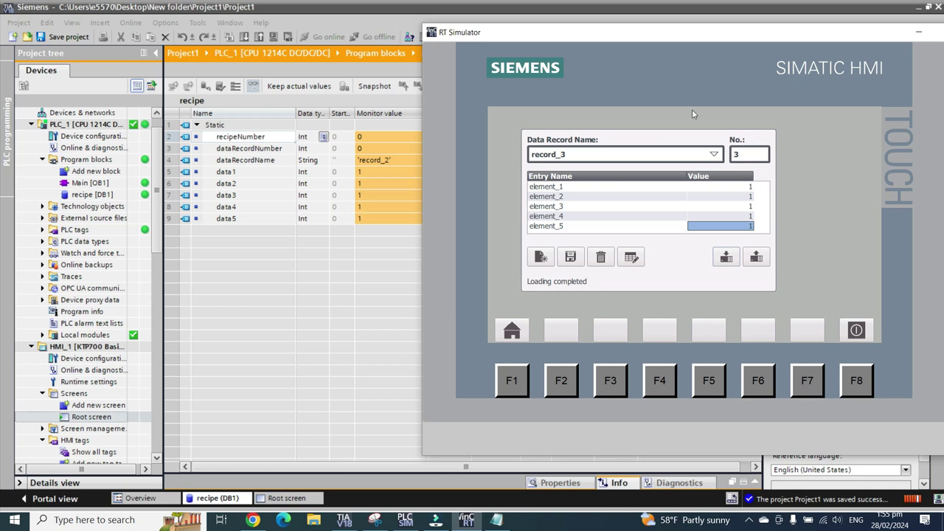
Step: Switch to Notepad and add a second line reading "i select record3 and i want to turn off hmi"
{"action": "left_click_drag", "start_coordinate": [686, 34], "coordinate": [654, 33]}
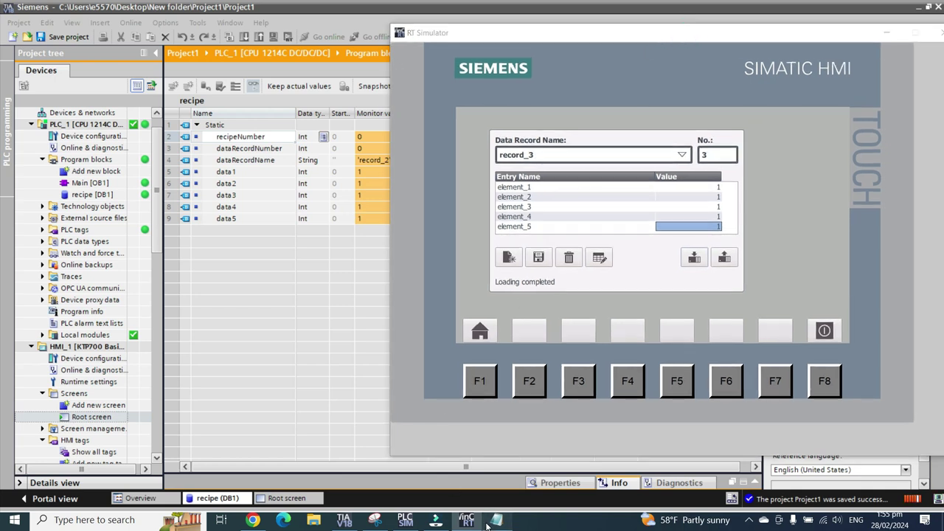
{"action": "left_click", "coordinate": [495, 519]}
{"action": "key", "text": "Return"}
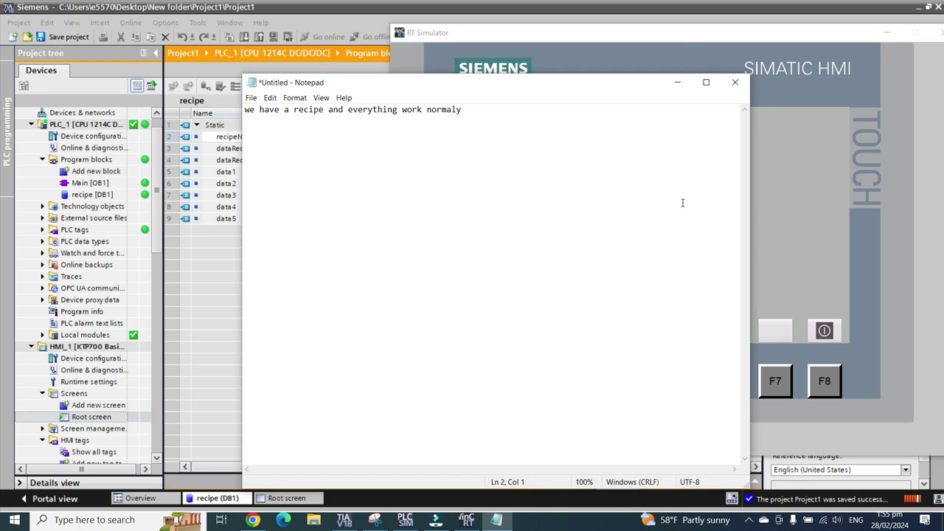
{"action": "left_click_drag", "start_coordinate": [560, 81], "coordinate": [458, 206]}
{"action": "type", "text": "i select"}
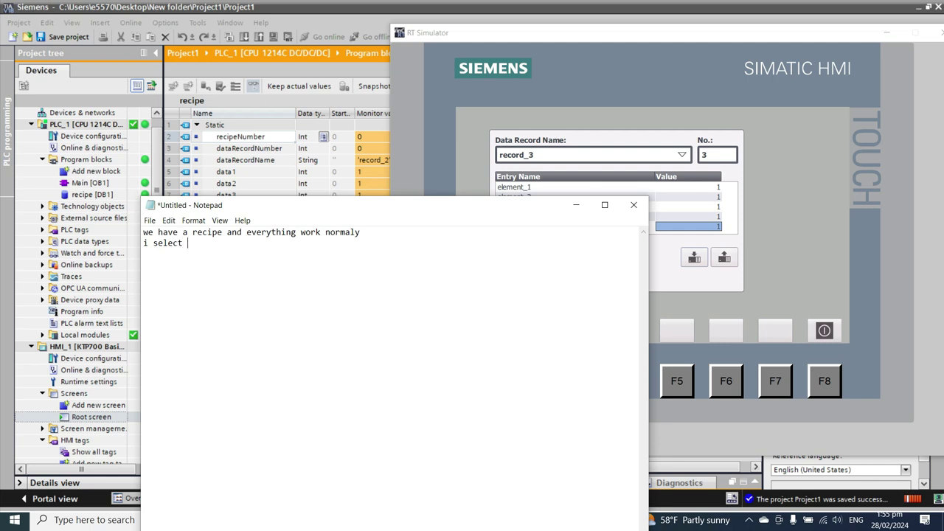
{"action": "type", "text": " record3 and i wan"}
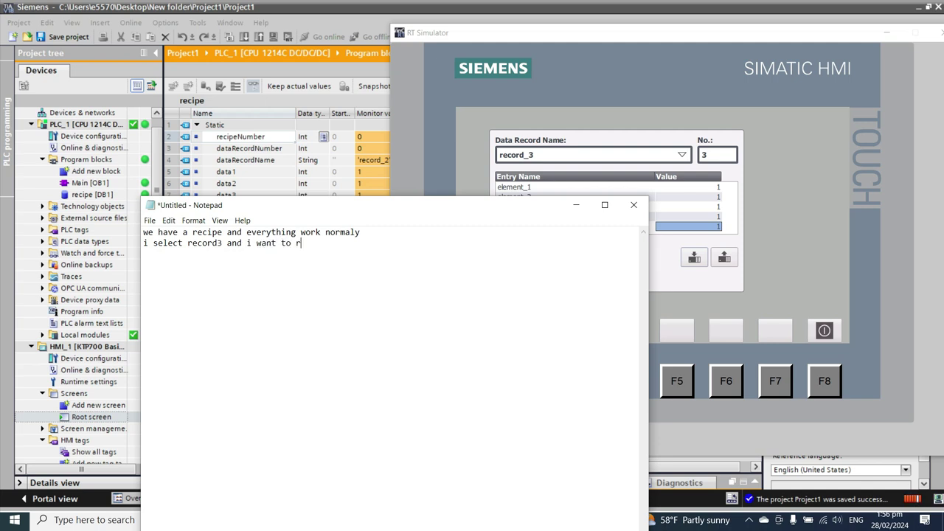
{"action": "type", "text": "t to turn off hmi"}
Step: Minimize the note, place the RT Simulator beside the recipe data block's monitor values and write record_3 to the PLC again
{"action": "left_click", "coordinate": [576, 204]}
{"action": "left_click_drag", "start_coordinate": [668, 37], "coordinate": [520, 52]}
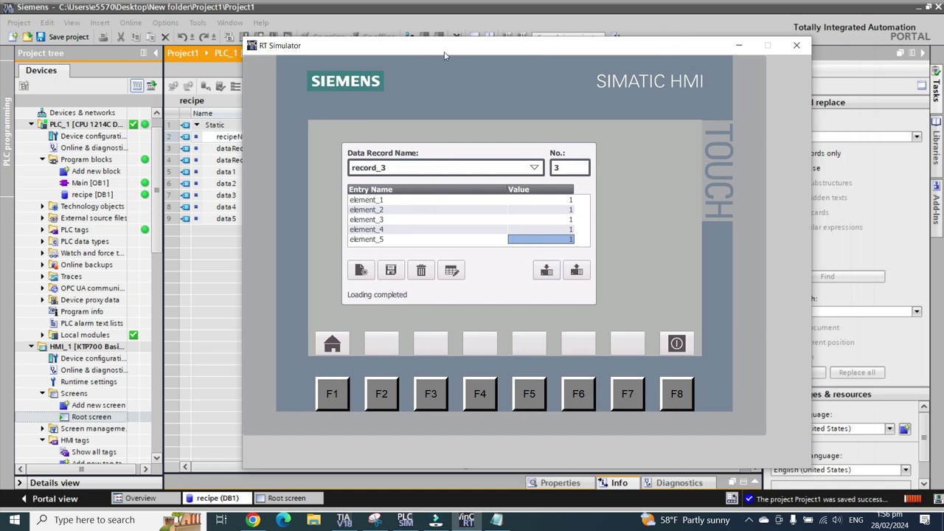
{"action": "left_click_drag", "start_coordinate": [445, 55], "coordinate": [618, 39]}
{"action": "left_click", "coordinate": [719, 253]}
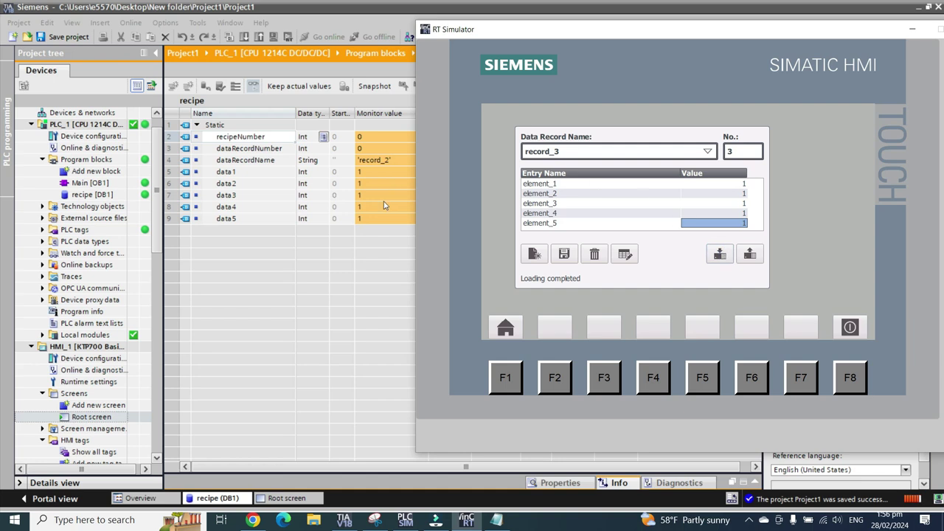
Step: Check the recipe data block's monitor values, then close the RT Simulator, saving the changes to record_3
{"action": "left_click", "coordinate": [341, 261]}
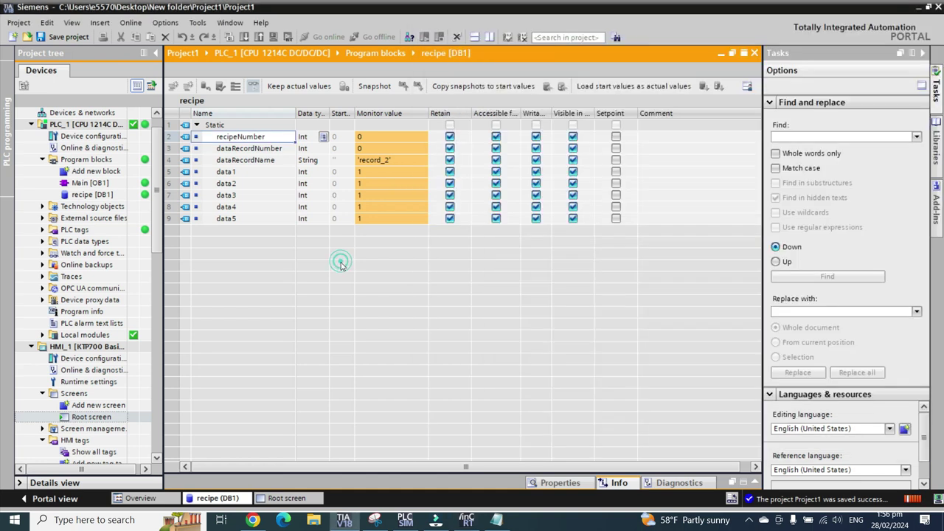
{"action": "left_click", "coordinate": [389, 174]}
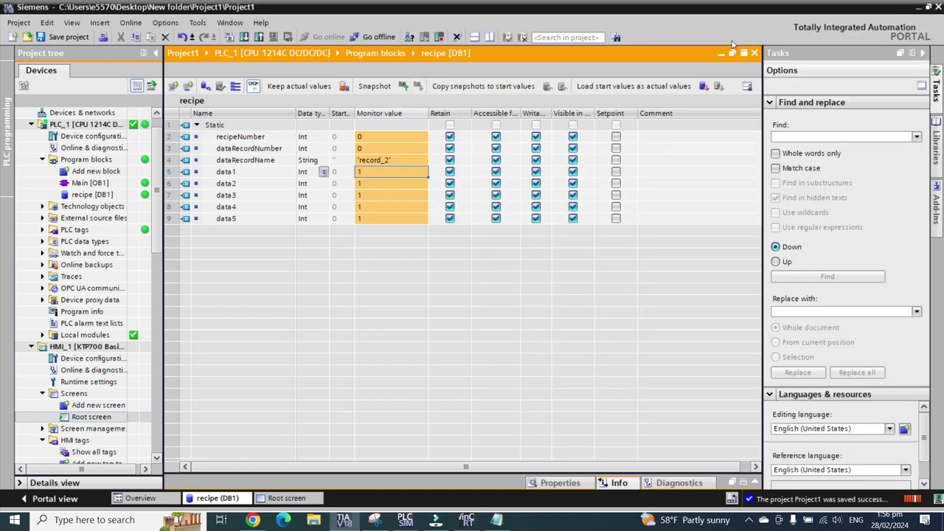
{"action": "left_click", "coordinate": [466, 520]}
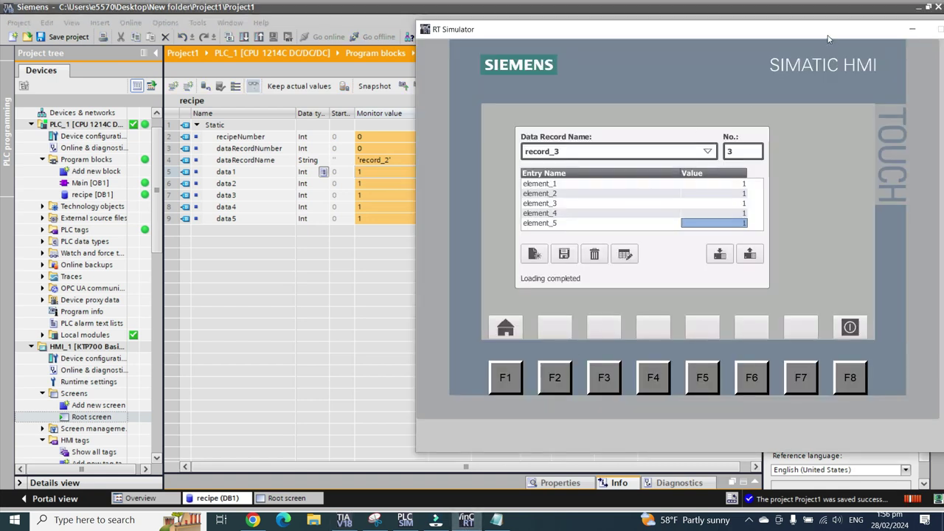
{"action": "left_click", "coordinate": [864, 36]}
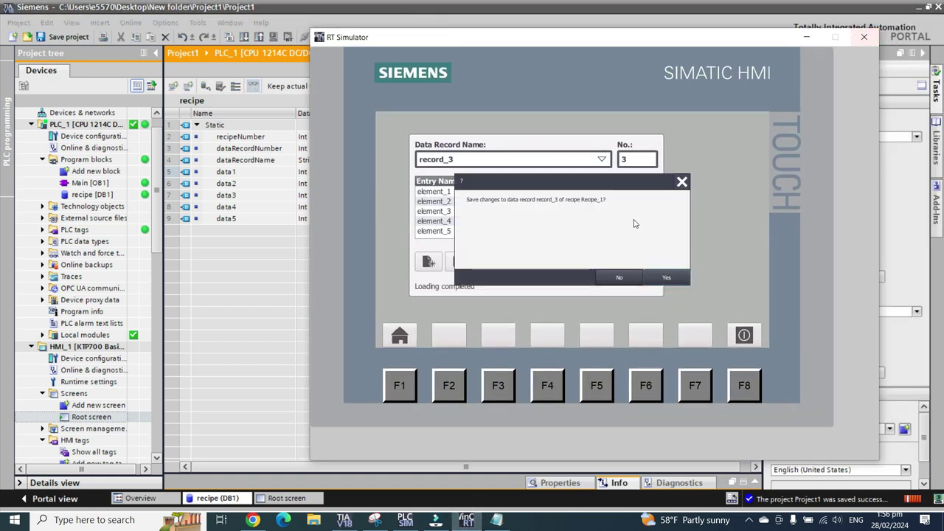
{"action": "left_click", "coordinate": [666, 277]}
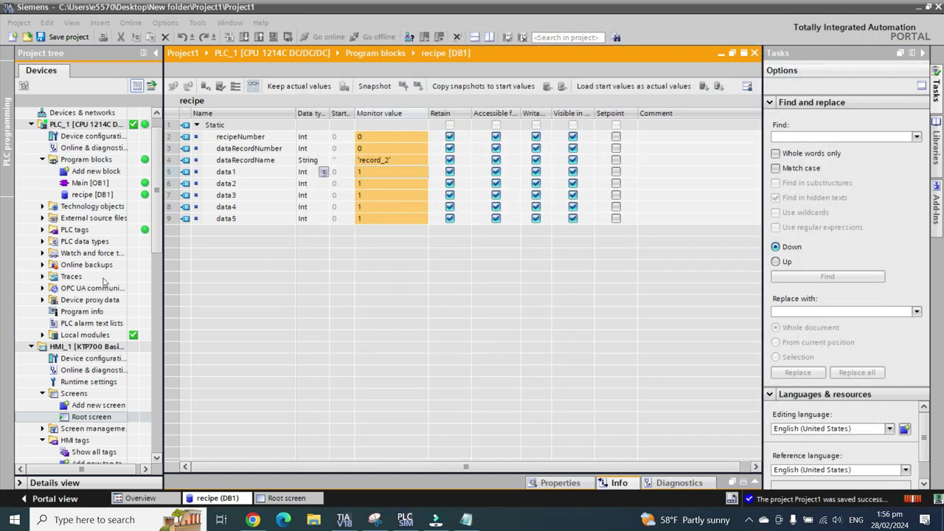
Step: Add the line "turn on again" to the Notepad note and start the simulation of HMI_1 again
{"action": "left_click", "coordinate": [46, 349]}
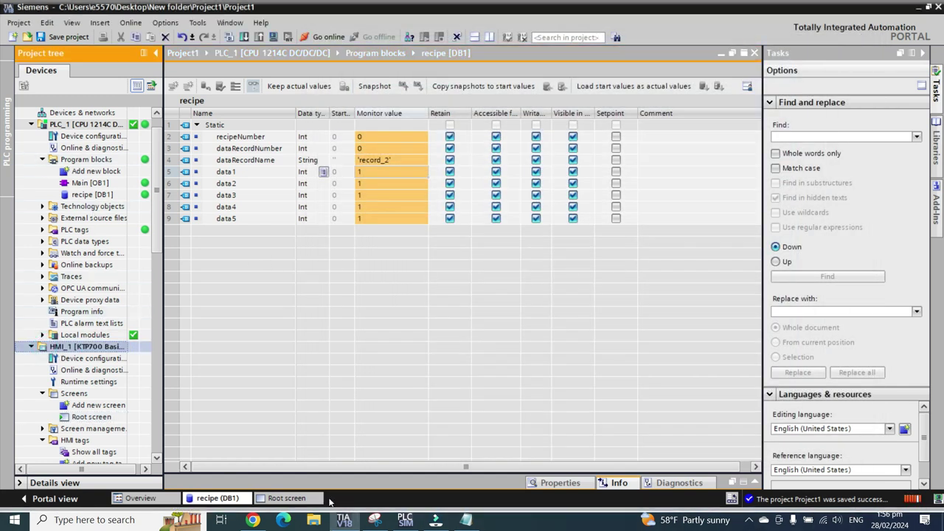
{"action": "left_click", "coordinate": [466, 520]}
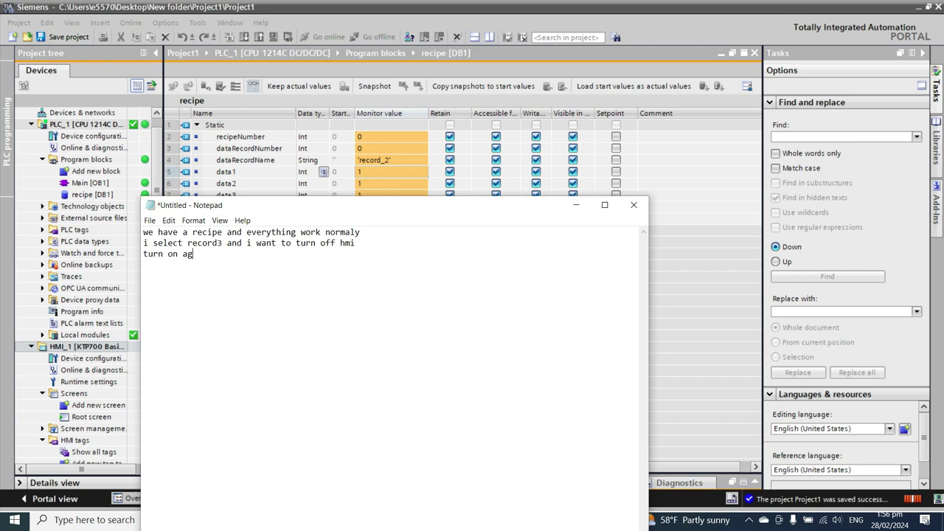
{"action": "left_click", "coordinate": [576, 204]}
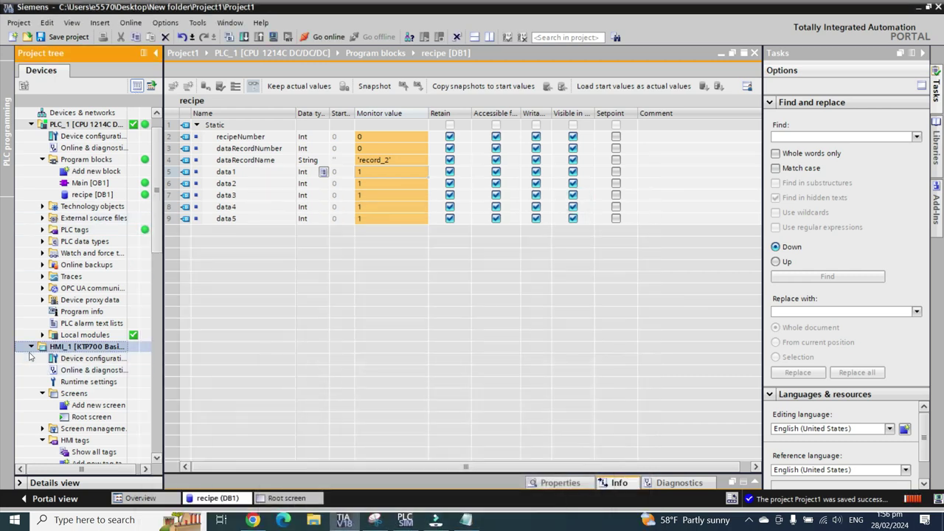
{"action": "left_click", "coordinate": [273, 36]}
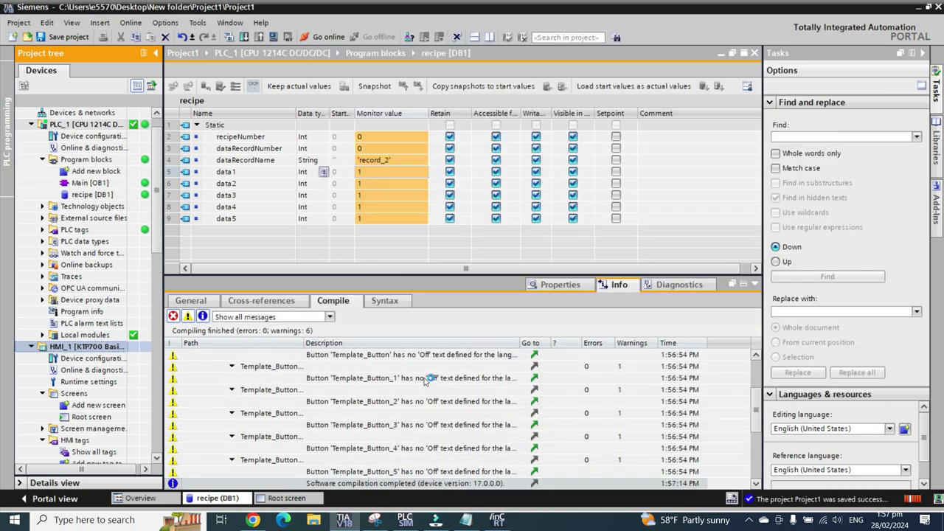
{"action": "left_click", "coordinate": [506, 522]}
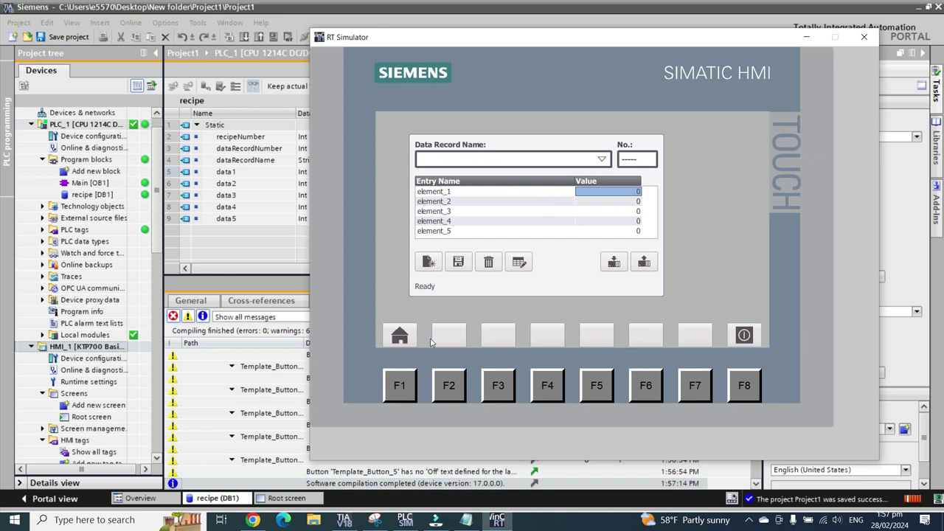
Step: Add the lines "selected recipe is gone!" and "how to retain it?" to the Notepad note and close the RT Simulator
{"action": "left_click", "coordinate": [466, 520]}
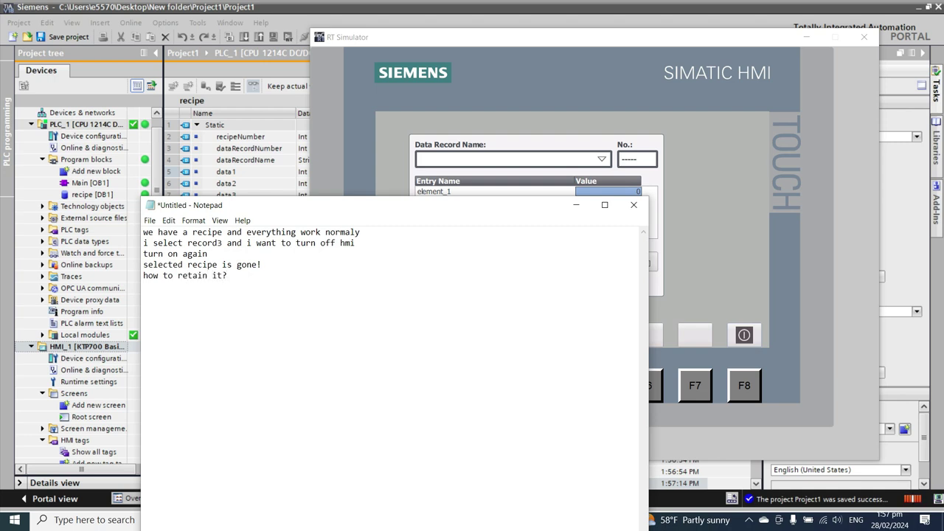
{"action": "left_click", "coordinate": [576, 204]}
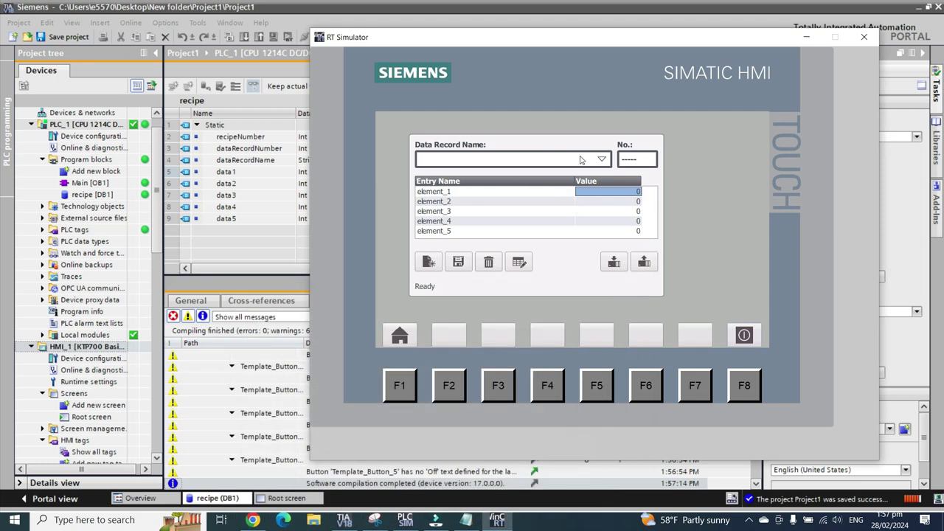
{"action": "left_click", "coordinate": [863, 37]}
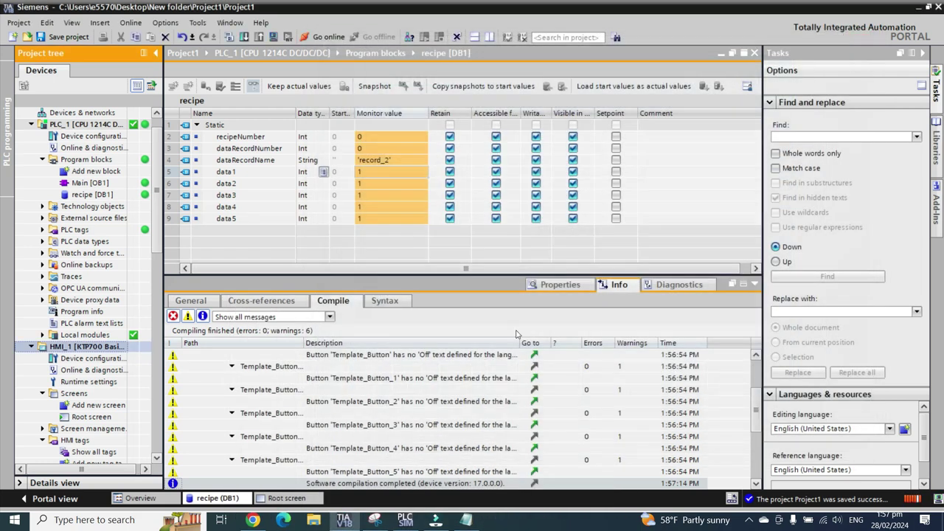
Step: Open the HMI's Root screen and show the general properties of its recipe view
{"action": "left_click", "coordinate": [292, 499]}
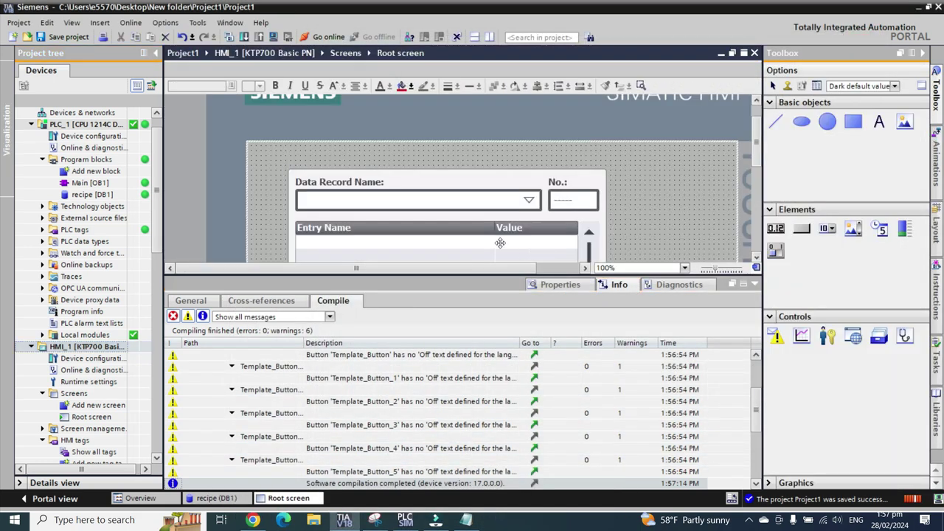
{"action": "left_click", "coordinate": [755, 283]}
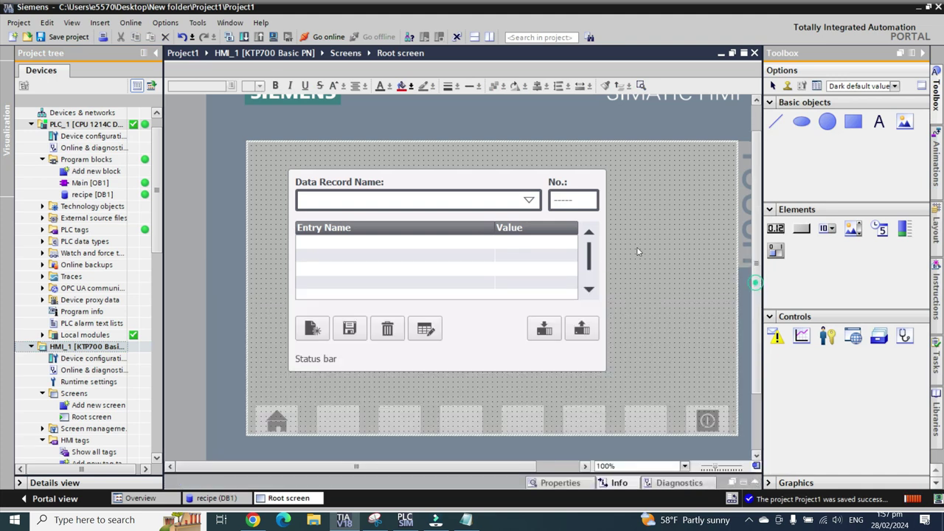
{"action": "left_click", "coordinate": [447, 249]}
{"action": "left_click", "coordinate": [578, 483]}
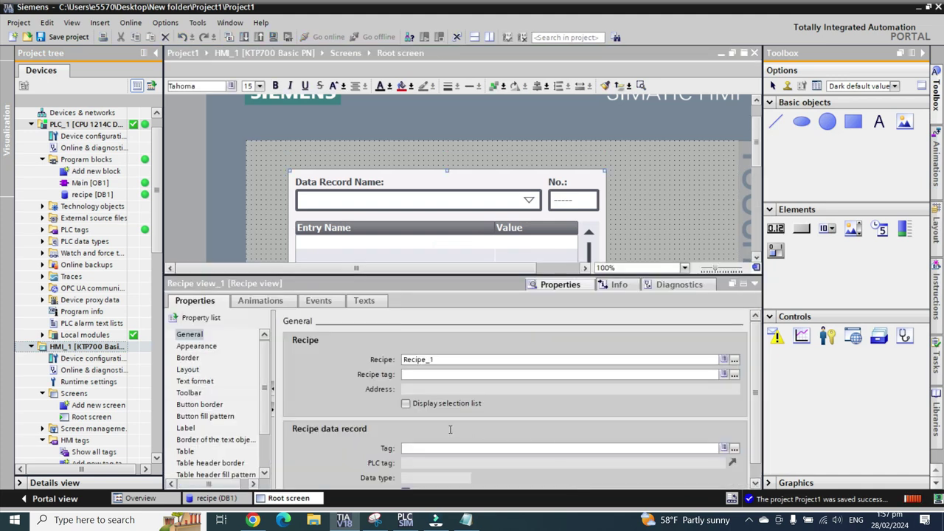
Step: Assign dataRecordName from the recipe [DB1] data block as the tag of the recipe view's recipe data record
{"action": "left_click", "coordinate": [92, 194]}
{"action": "left_click", "coordinate": [55, 482]}
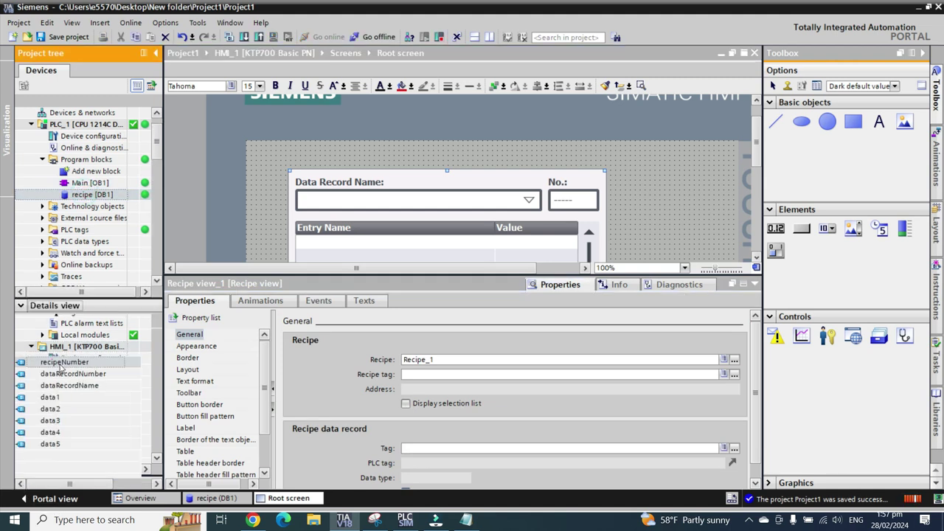
{"action": "left_click_drag", "start_coordinate": [55, 385], "coordinate": [469, 452]}
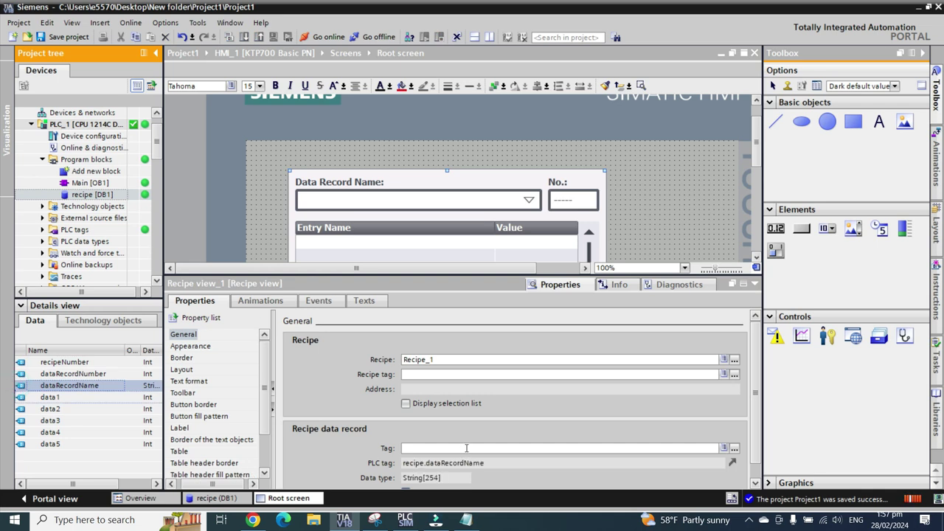
Step: Start the HMI simulation with the modified Root screen and bring the RT Simulator to the front
{"action": "left_click", "coordinate": [743, 284]}
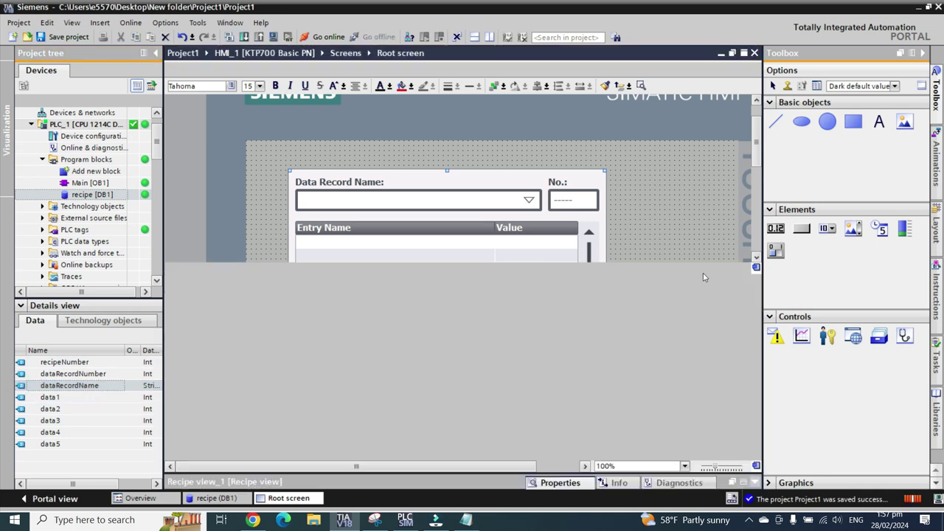
{"action": "left_click", "coordinate": [690, 267]}
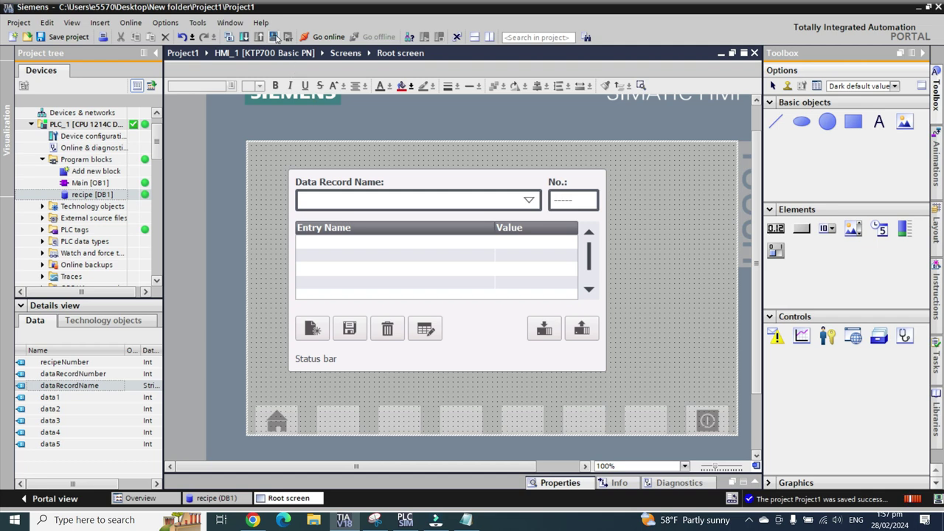
{"action": "key", "text": "ctrl+b"}
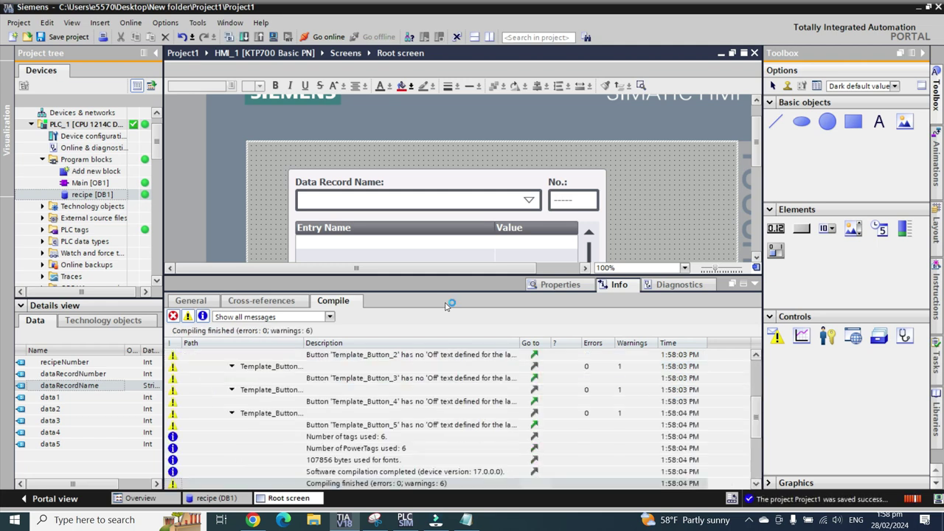
{"action": "left_click", "coordinate": [495, 522]}
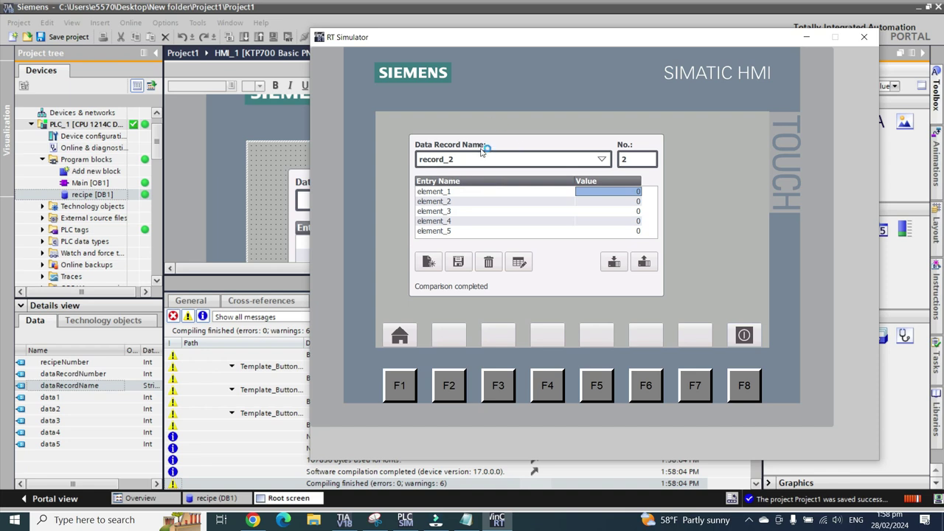
Step: Add the line "now it is retain" to the Notepad note and minimize it
{"action": "key", "text": "alt+Tab"}
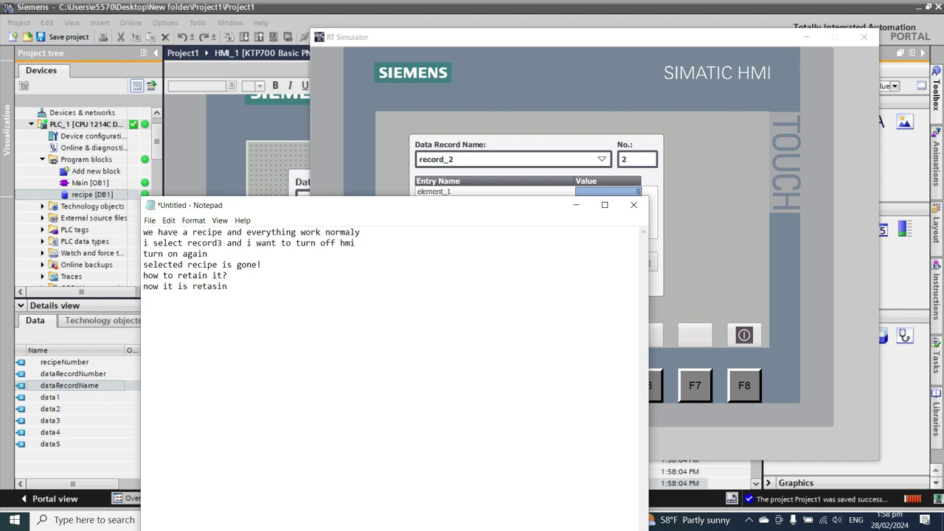
{"action": "type", "text": "in"}
{"action": "left_click", "coordinate": [576, 205]}
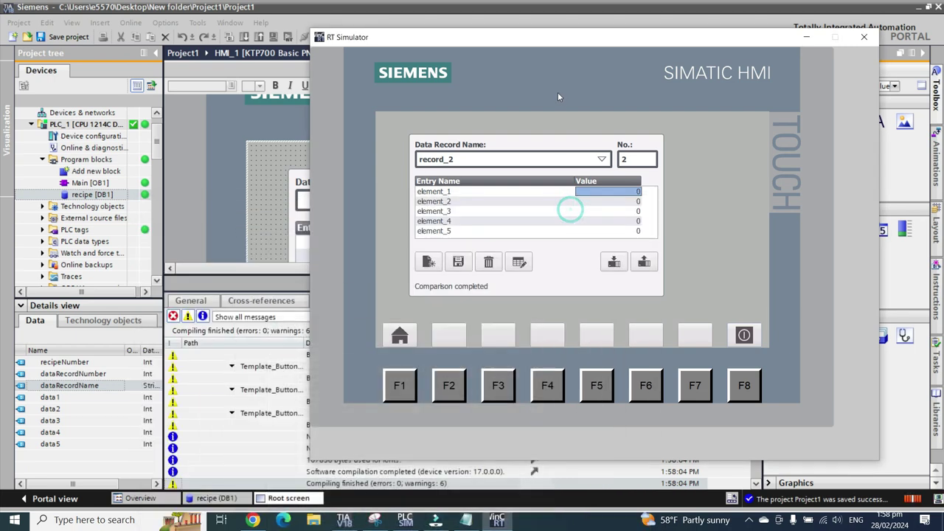
Step: Display the recipe data block's monitor values with the RT Simulator placed beside them
{"action": "left_click", "coordinate": [342, 16]}
{"action": "left_click", "coordinate": [216, 498]}
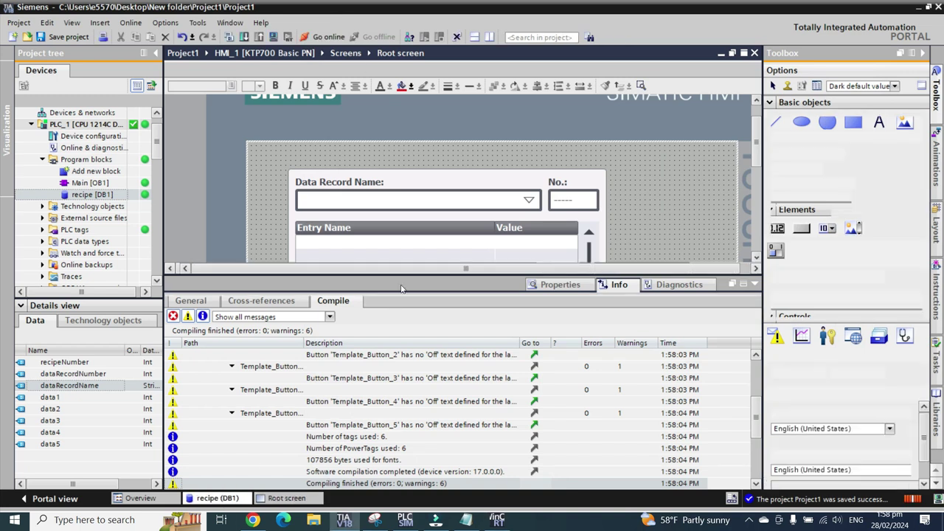
{"action": "left_click", "coordinate": [754, 285]}
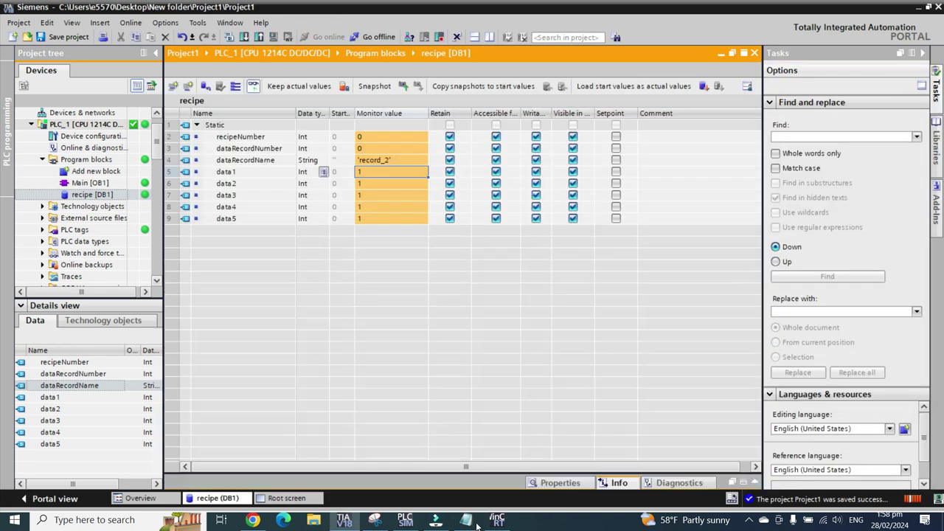
{"action": "left_click", "coordinate": [497, 520]}
{"action": "left_click_drag", "start_coordinate": [524, 121], "coordinate": [675, 122]}
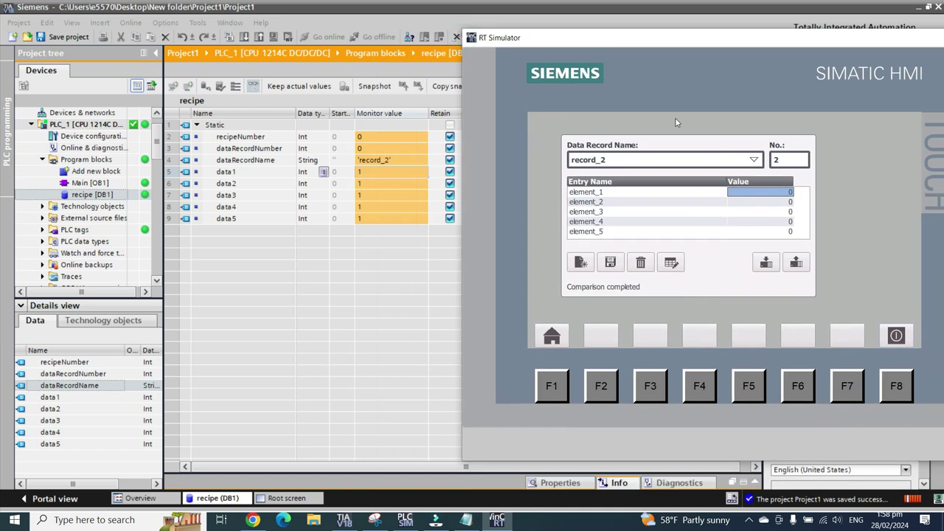
Step: Select record_3 in the simulated recipe view and write it to the PLC
{"action": "left_click", "coordinate": [753, 160]}
{"action": "left_click", "coordinate": [628, 198]}
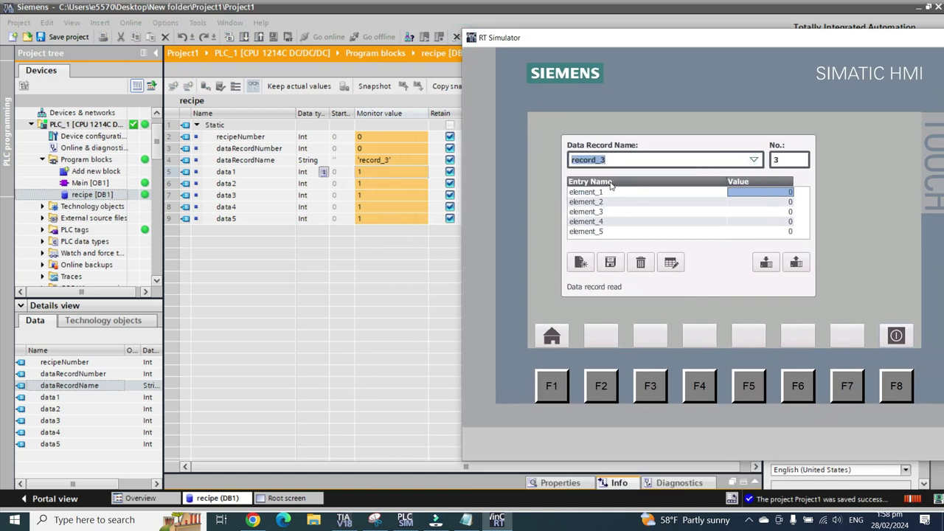
{"action": "left_click", "coordinate": [764, 267]}
Step: Set element_1 to 3, element_2 to 5 and element_3 to 6 in record_3
{"action": "left_click", "coordinate": [778, 193]}
{"action": "type", "text": "3"}
{"action": "key", "text": "Return"}
{"action": "left_click", "coordinate": [778, 203]}
{"action": "type", "text": "5"}
{"action": "key", "text": "Return"}
{"action": "left_click", "coordinate": [772, 212]}
{"action": "type", "text": "6"}
{"action": "key", "text": "Return"}
Step: Set element_4 to 7 and element_5 to 8 in record_3 and write the data record to the PLC
{"action": "left_click", "coordinate": [790, 223]}
{"action": "type", "text": "7"}
{"action": "key", "text": "Return"}
{"action": "left_click", "coordinate": [774, 232]}
{"action": "type", "text": "8"}
{"action": "key", "text": "Return"}
{"action": "left_click", "coordinate": [767, 262]}
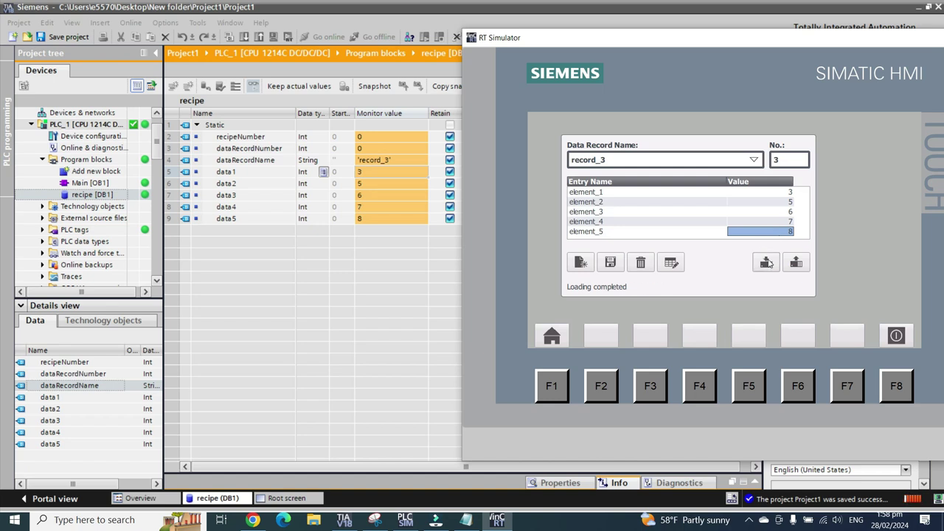
Step: Save the changes to record_3, switch the recipe view to record_1 and write it to the PLC
{"action": "left_click", "coordinate": [754, 159]}
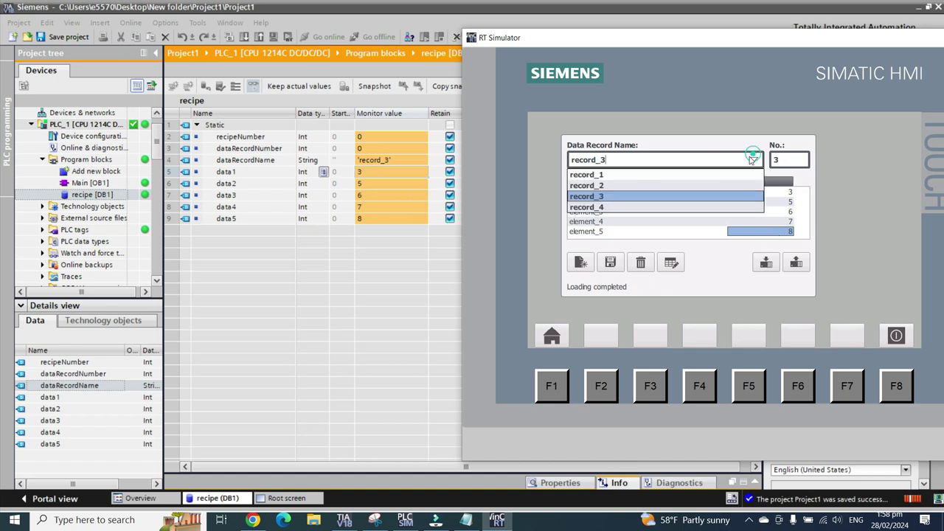
{"action": "left_click", "coordinate": [600, 185]}
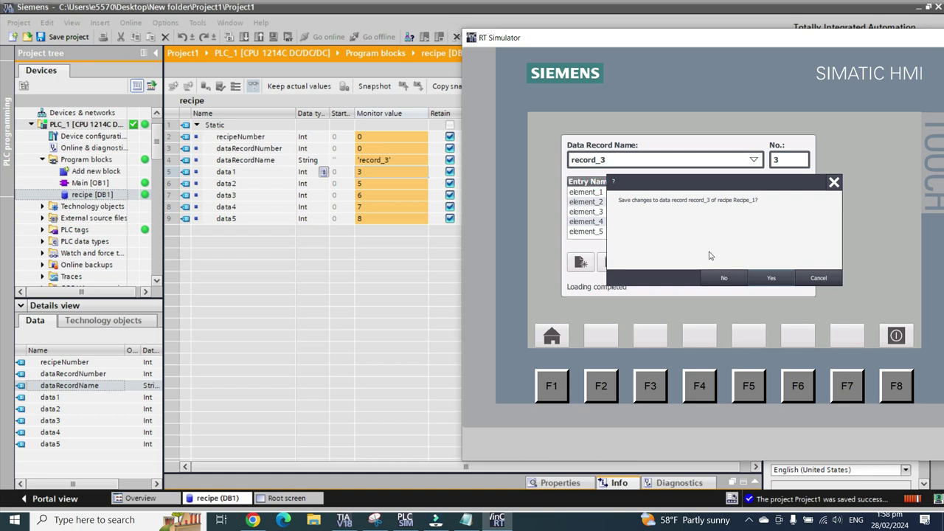
{"action": "left_click", "coordinate": [761, 275]}
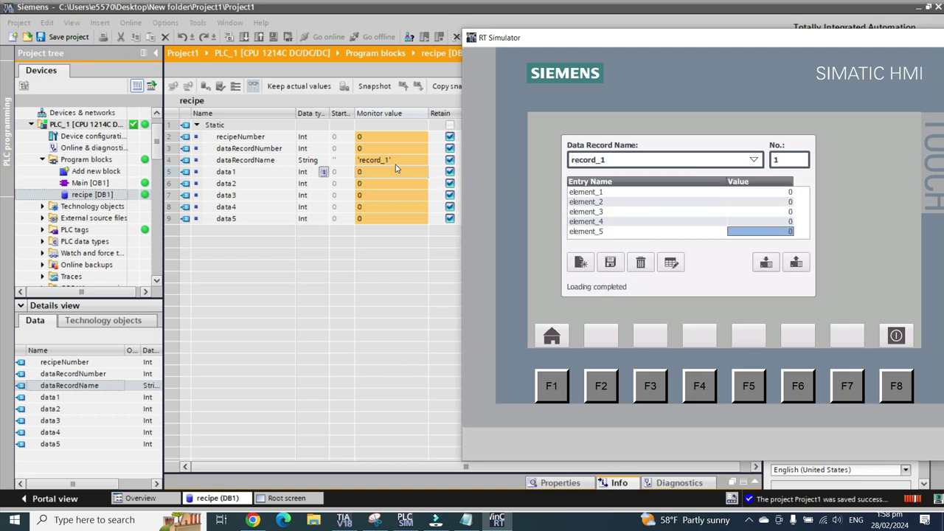
Step: Move the RT Simulator back over the editor, add a line about turning off to the Notepad note and minimize it
{"action": "left_click_drag", "start_coordinate": [719, 37], "coordinate": [496, 55]}
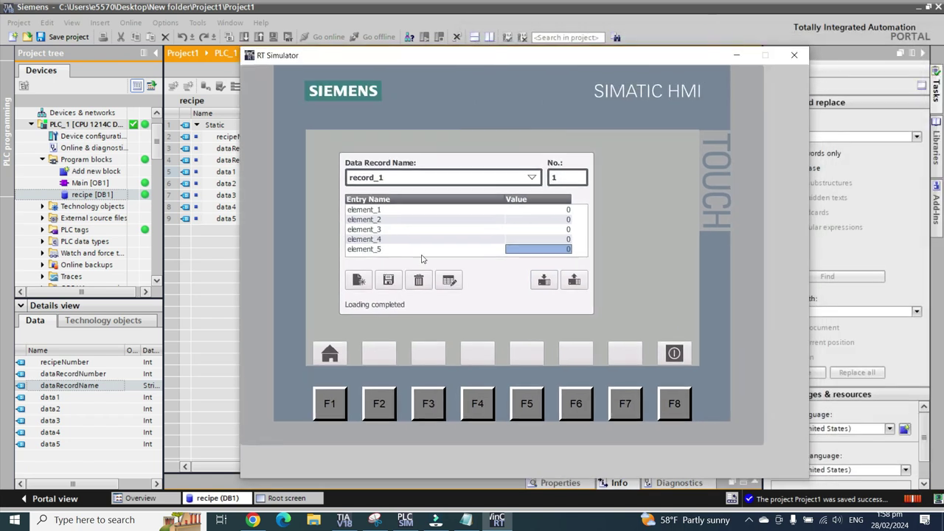
{"action": "left_click", "coordinate": [467, 520]}
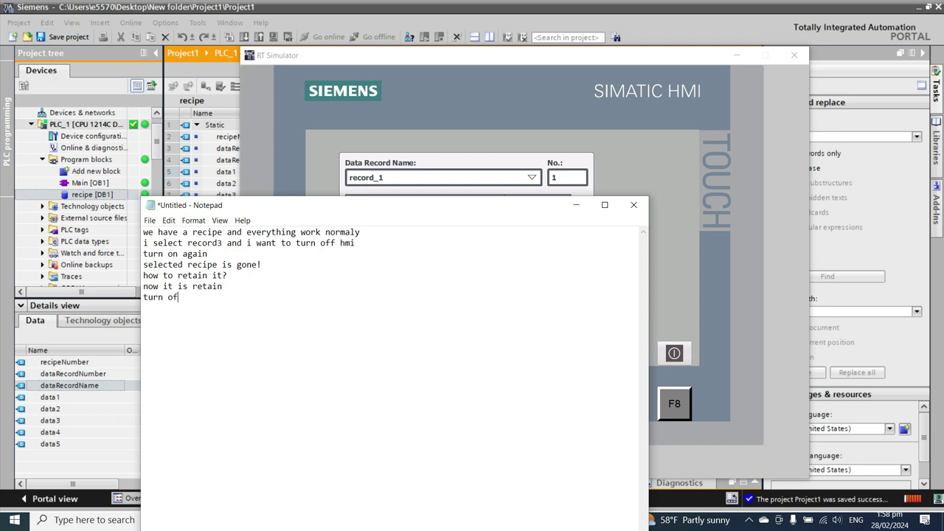
{"action": "left_click", "coordinate": [576, 204]}
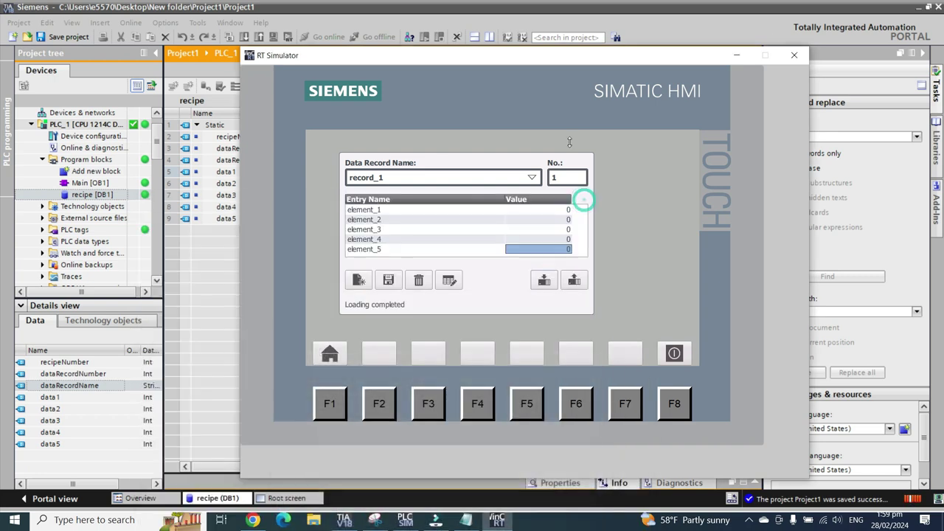
Step: Close the RT Simulator, add the line "turn on again" to the Notepad note and minimize it
{"action": "left_click", "coordinate": [795, 55]}
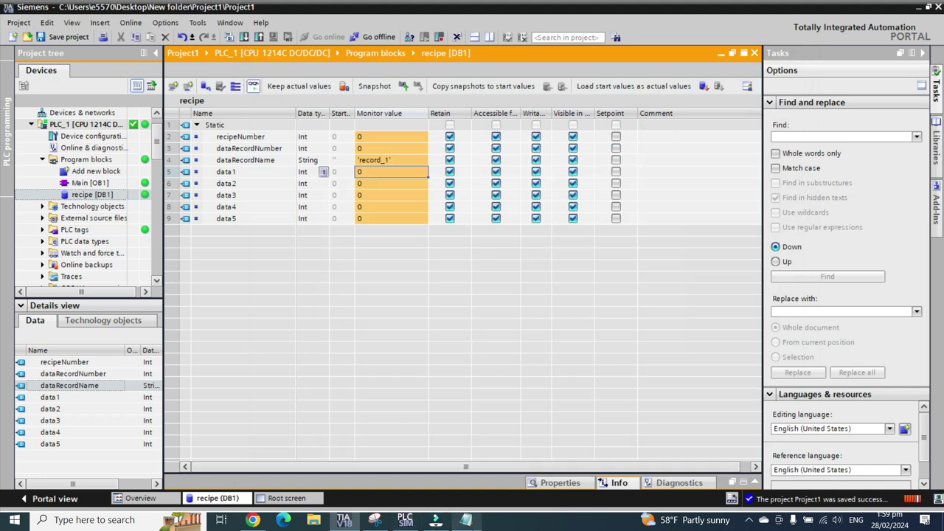
{"action": "left_click", "coordinate": [466, 520]}
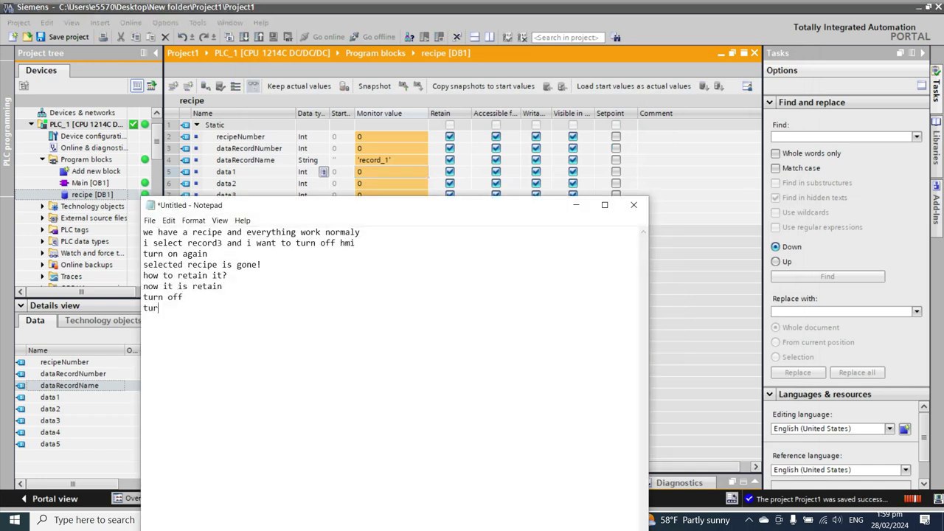
{"action": "type", "text": "turn on again"}
{"action": "left_click", "coordinate": [576, 205]}
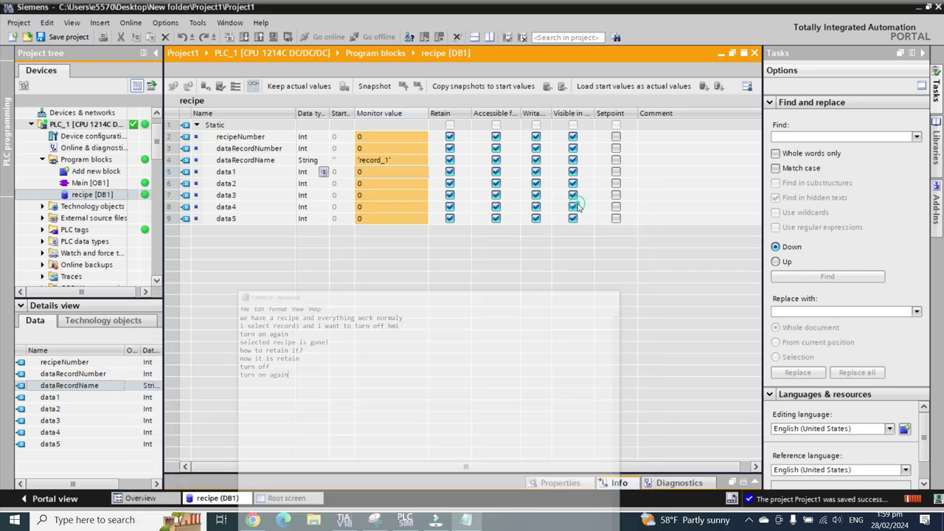
Step: Start the simulation of HMI_1 again and move the RT Simulator aside from the recipe block's monitor values
{"action": "left_click", "coordinate": [22, 305]}
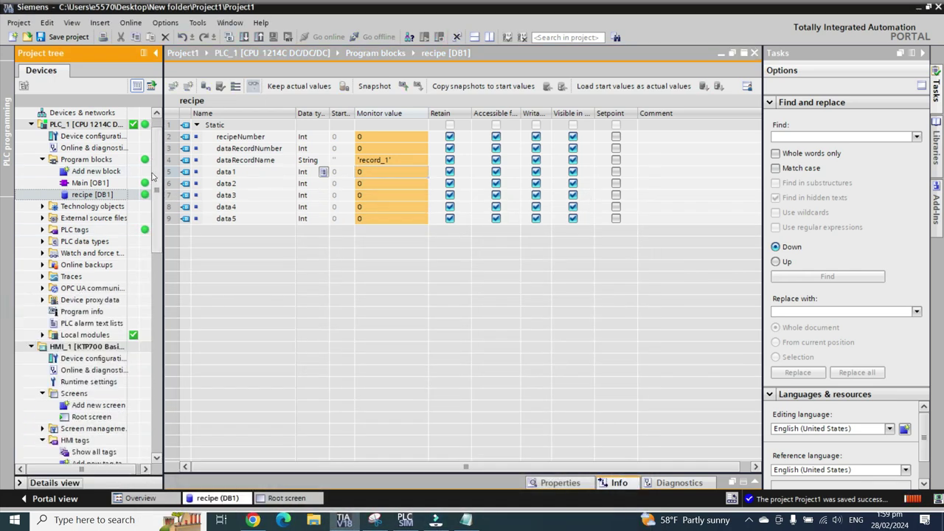
{"action": "scroll", "coordinate": [35, 224], "scroll_direction": "down", "scroll_amount": 4}
{"action": "left_click", "coordinate": [56, 221]}
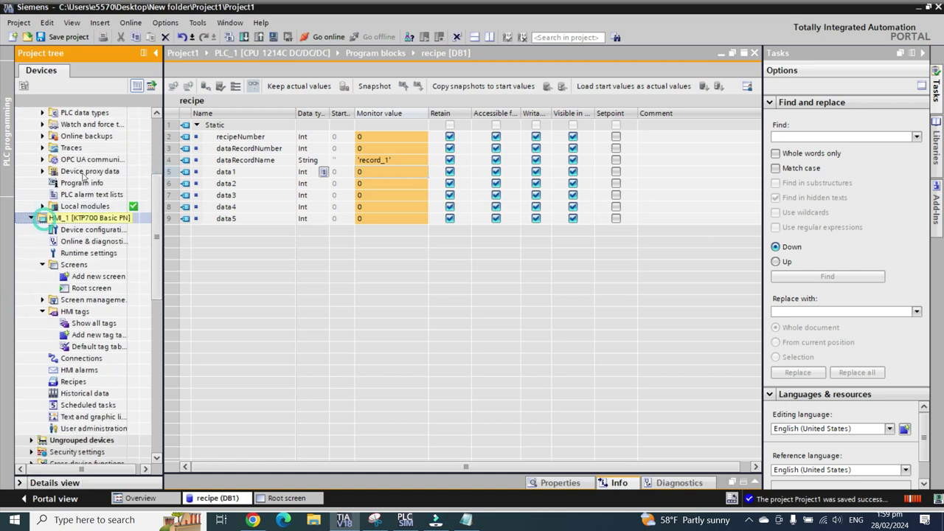
{"action": "left_click", "coordinate": [274, 36]}
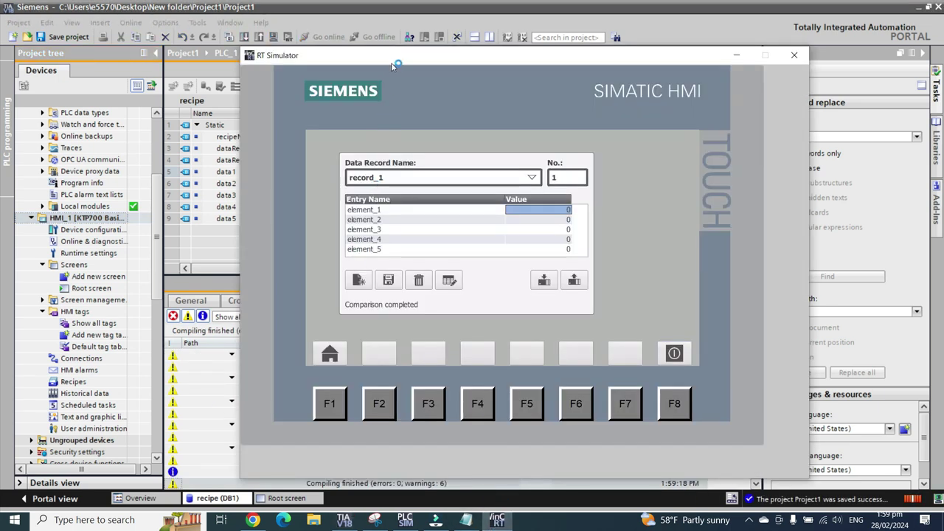
{"action": "left_click_drag", "start_coordinate": [395, 59], "coordinate": [584, 78]}
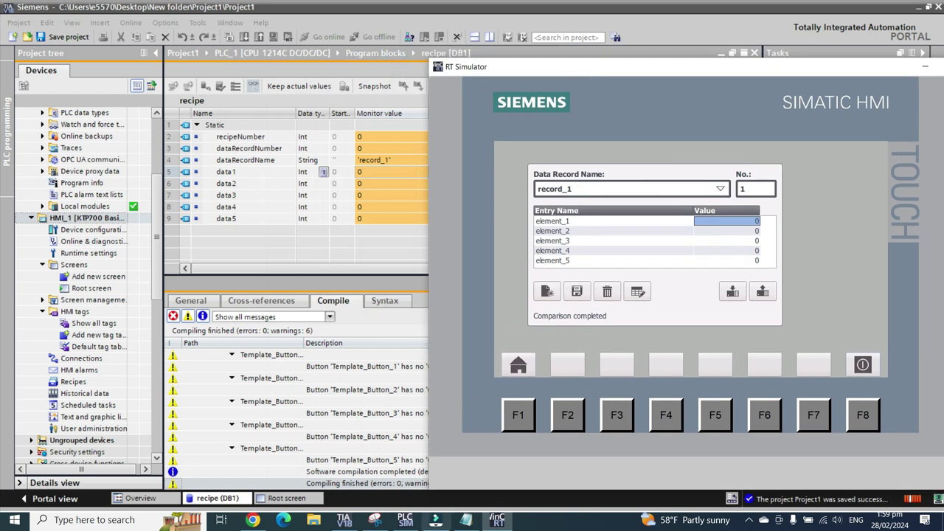
Step: Add the line "last selected recipe is there now" to the Notepad note, minimize it and move the RT Simulator back over the editor
{"action": "left_click", "coordinate": [465, 520]}
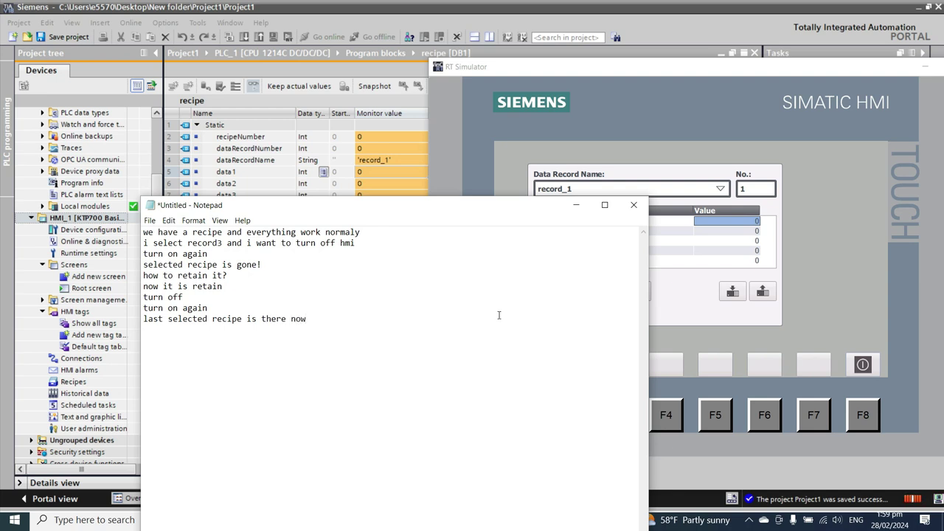
{"action": "left_click", "coordinate": [576, 205]}
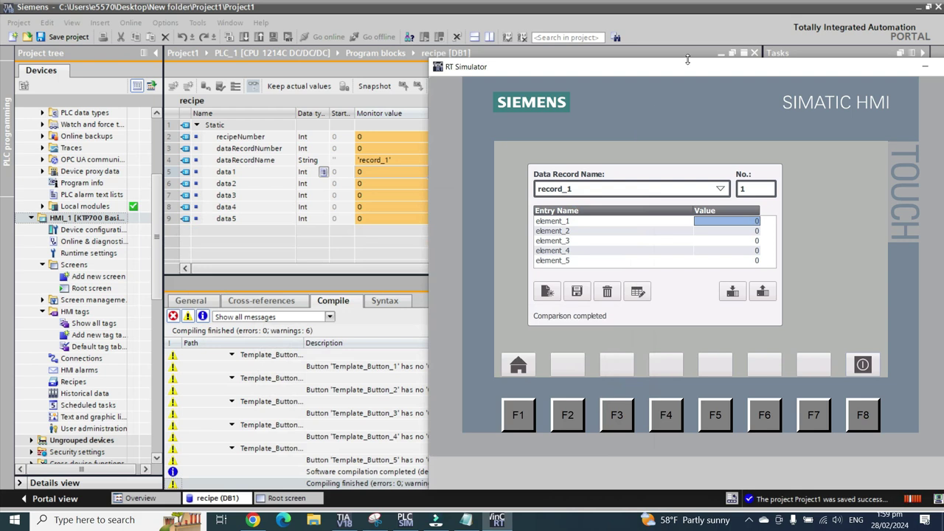
{"action": "left_click_drag", "start_coordinate": [687, 59], "coordinate": [682, 83]}
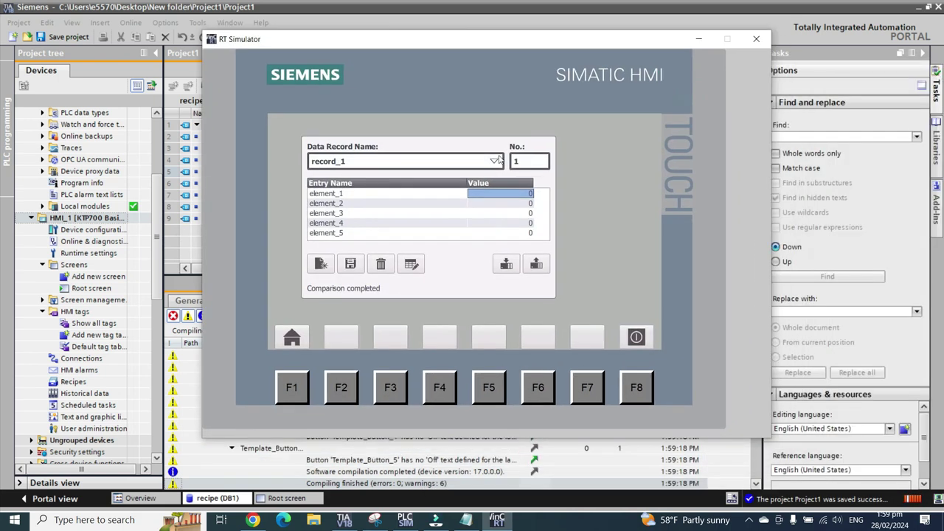
Step: Switch the recipe view to record_4 and write that data record to the PLC
{"action": "left_click", "coordinate": [494, 161]}
{"action": "left_click", "coordinate": [348, 212]}
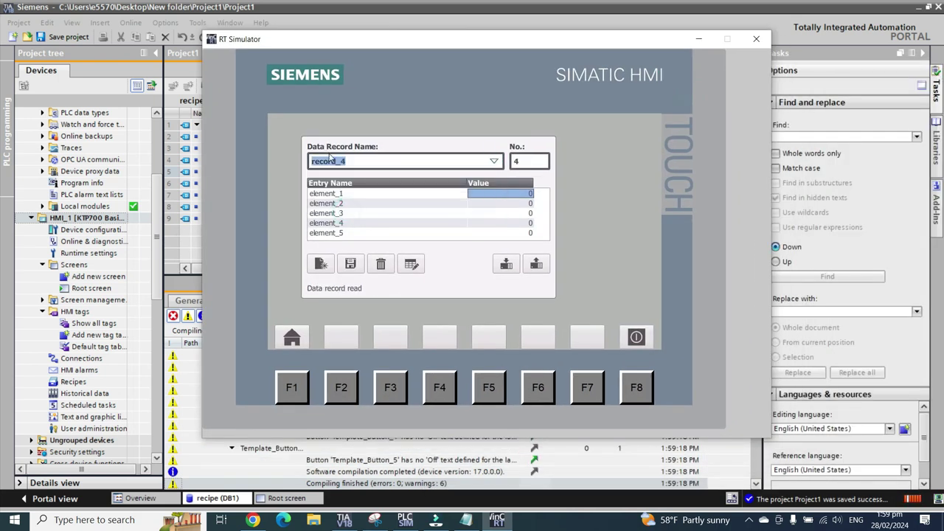
{"action": "left_click_drag", "start_coordinate": [407, 49], "coordinate": [681, 58]}
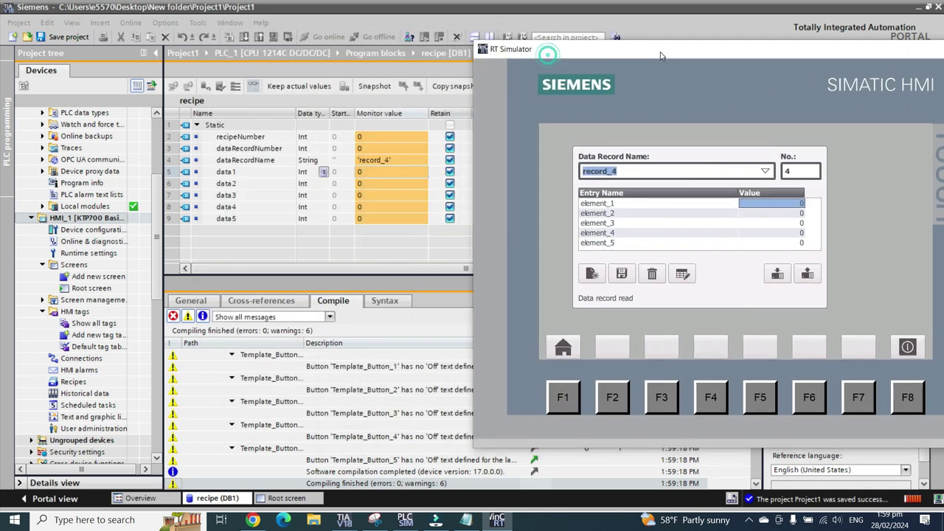
{"action": "left_click", "coordinate": [776, 272]}
Step: Close the RT Simulator and restart the HMI_1 simulation to check which data record is selected
{"action": "left_click_drag", "start_coordinate": [836, 50], "coordinate": [782, 70]}
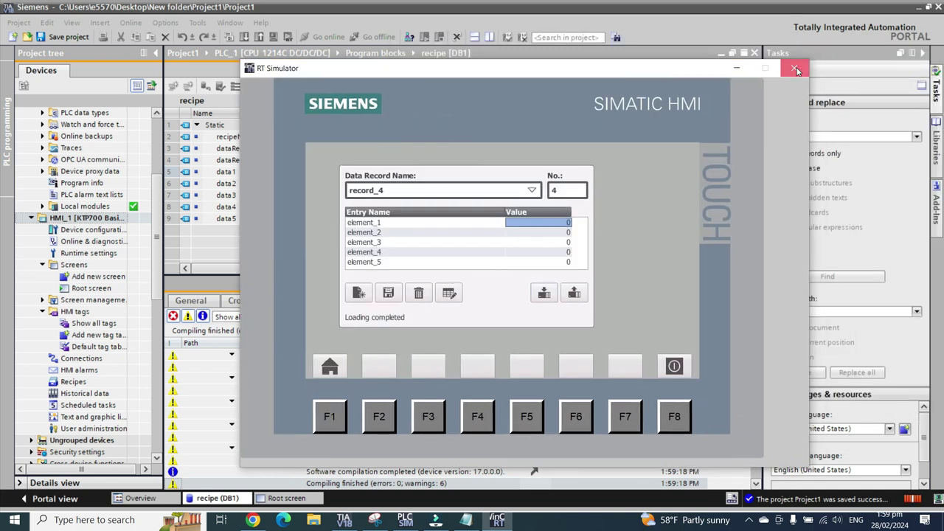
{"action": "left_click", "coordinate": [795, 69]}
{"action": "left_click", "coordinate": [91, 288]}
{"action": "left_click", "coordinate": [91, 288]}
{"action": "left_click", "coordinate": [44, 221]}
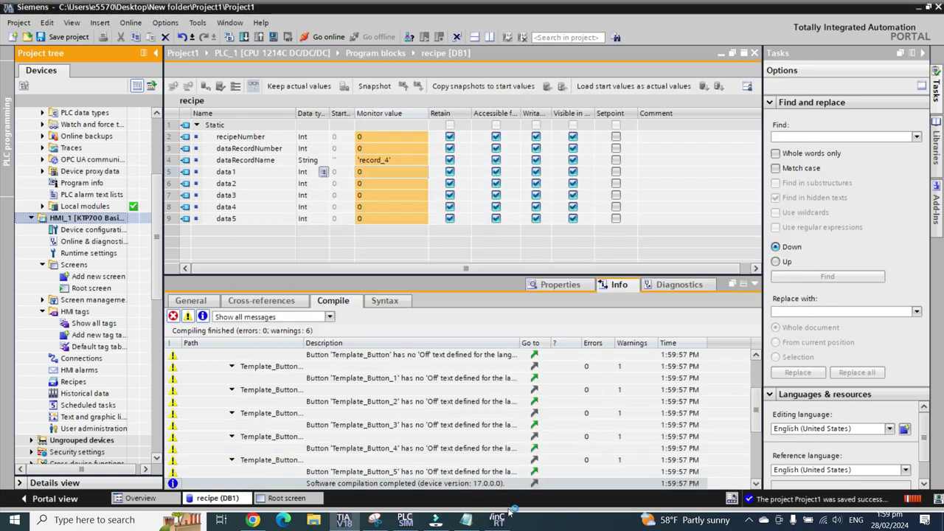
{"action": "left_click", "coordinate": [507, 522]}
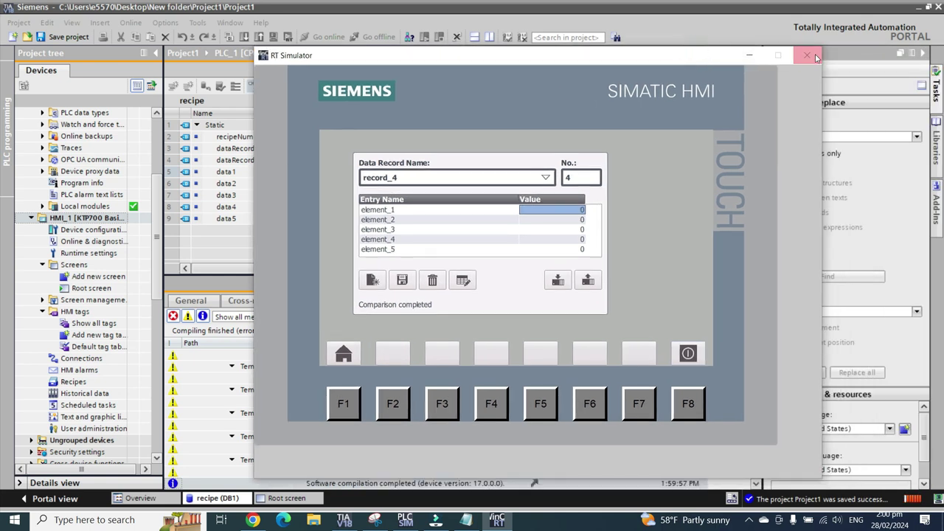
Step: Close the RT Simulator and widen the data type column in the recipe block to check the type of dataRecordName
{"action": "left_click", "coordinate": [759, 56]}
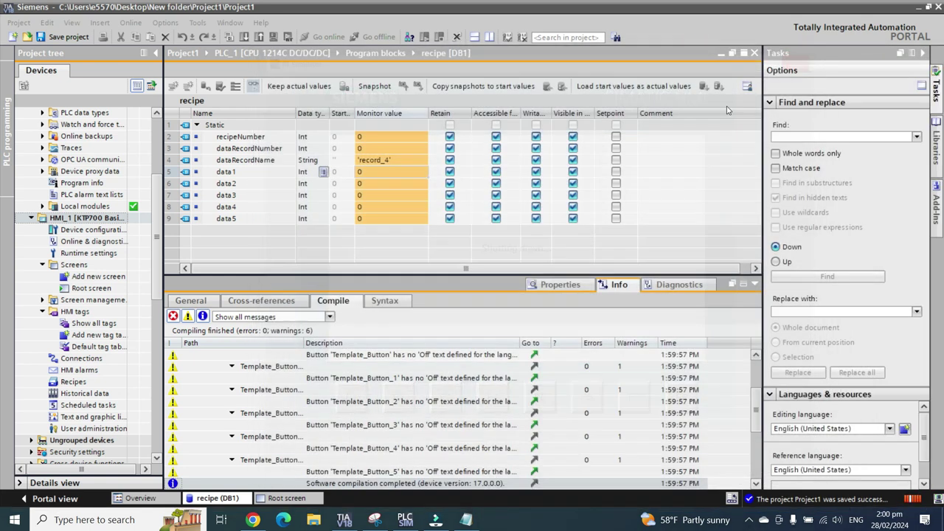
{"action": "left_click", "coordinate": [307, 162]}
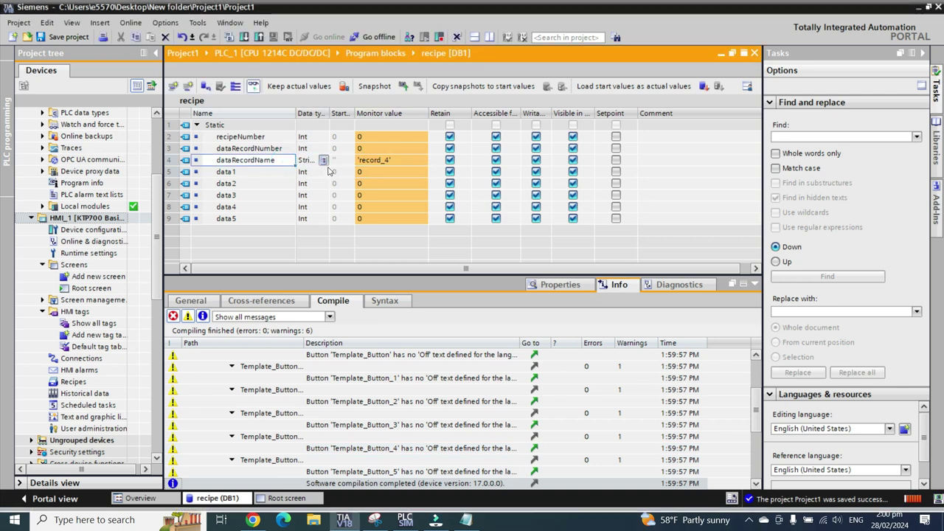
{"action": "left_click_drag", "start_coordinate": [328, 115], "coordinate": [372, 115]}
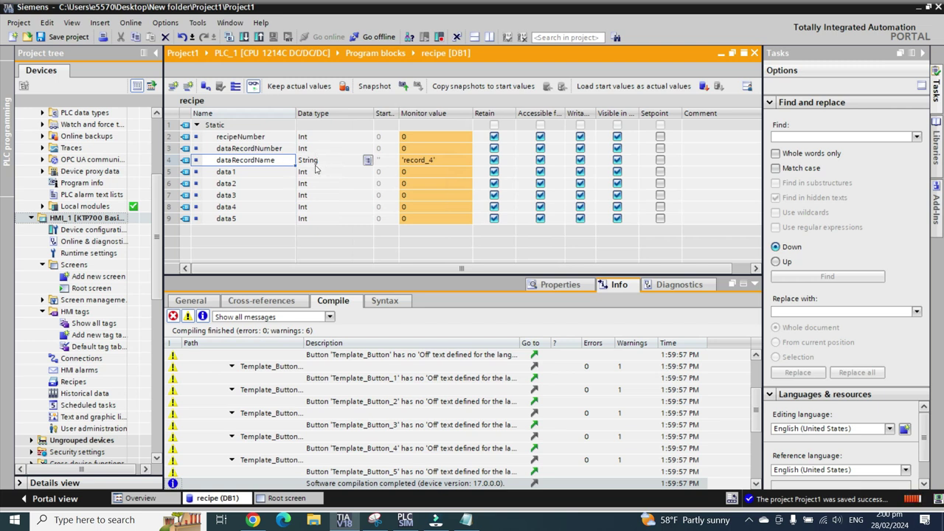
Step: Switch to the Root screen and show the recipe view's general properties to check its recipe data record tag
{"action": "left_click", "coordinate": [282, 498]}
{"action": "left_click", "coordinate": [476, 224]}
{"action": "left_click", "coordinate": [559, 284]}
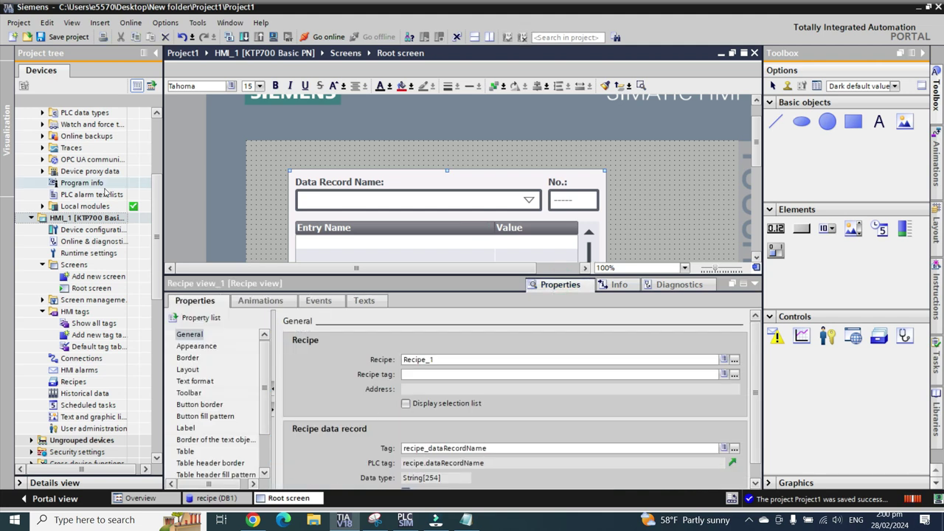
Step: Show the details of the recipe [DB1] block with a readable data type column and select dataRecordName
{"action": "scroll", "coordinate": [158, 170], "scroll_direction": "up", "scroll_amount": 5}
{"action": "left_click", "coordinate": [90, 218]}
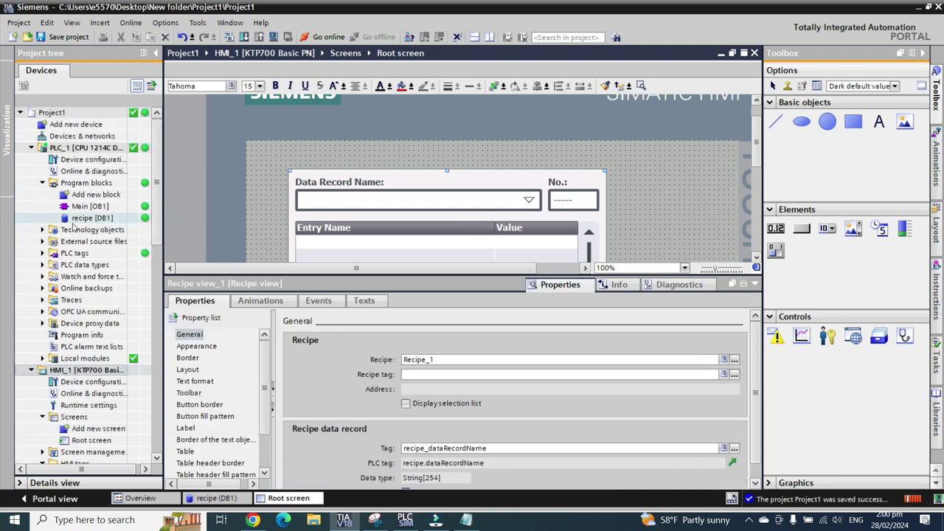
{"action": "left_click", "coordinate": [20, 483]}
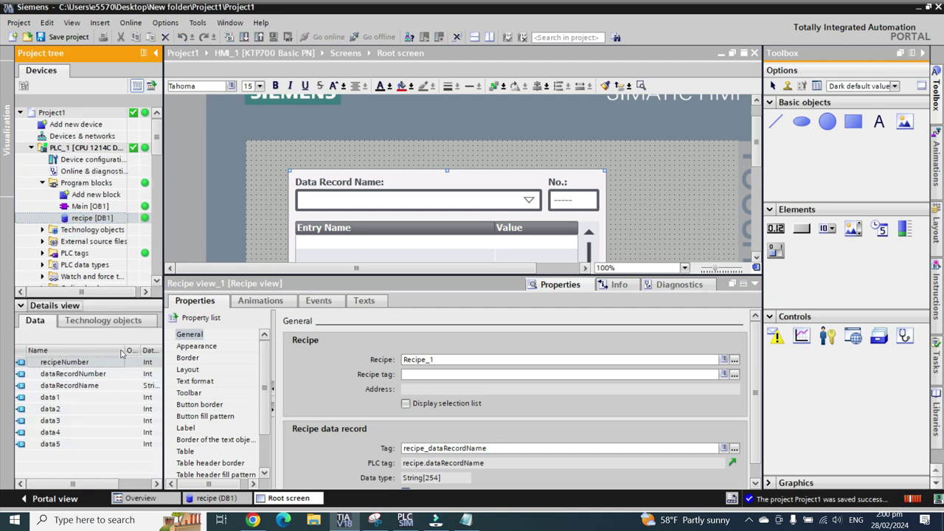
{"action": "left_click_drag", "start_coordinate": [125, 350], "coordinate": [100, 349]}
{"action": "left_click", "coordinate": [92, 385]}
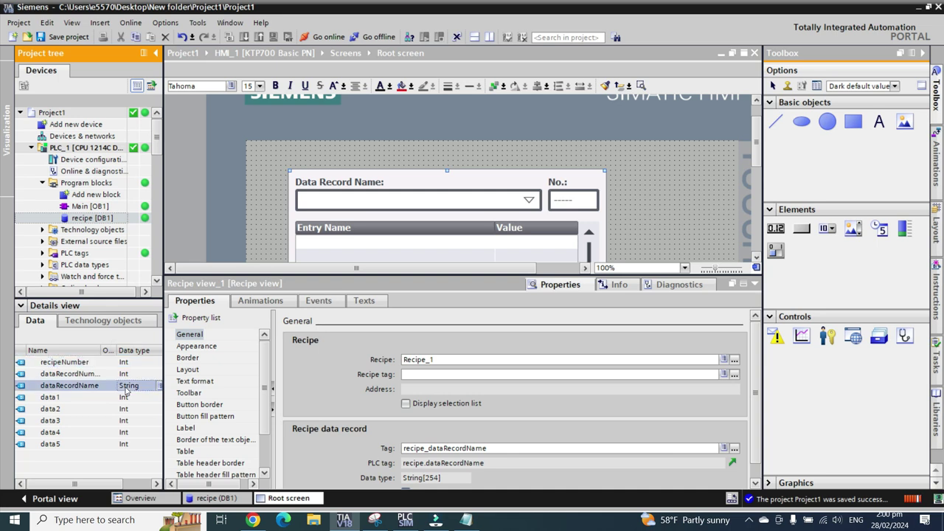